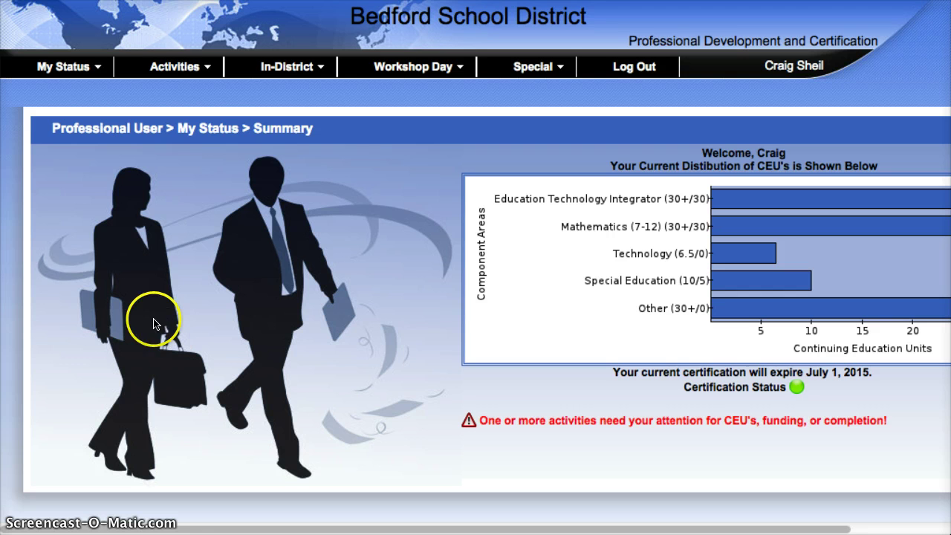
# Step: Add draft activity ACT022125 named 'Transfering CEU's from ______ District' and save it
pyautogui.click(193, 69)
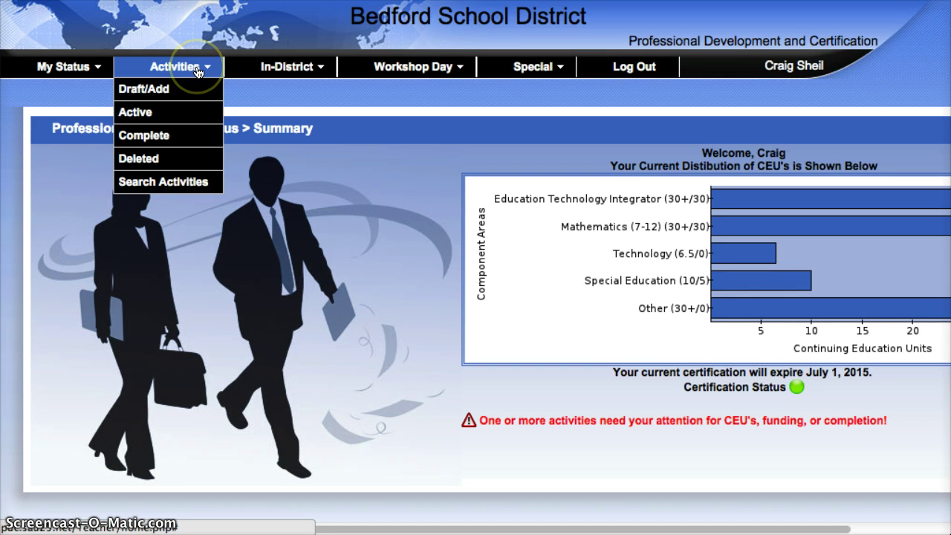
pyautogui.click(154, 91)
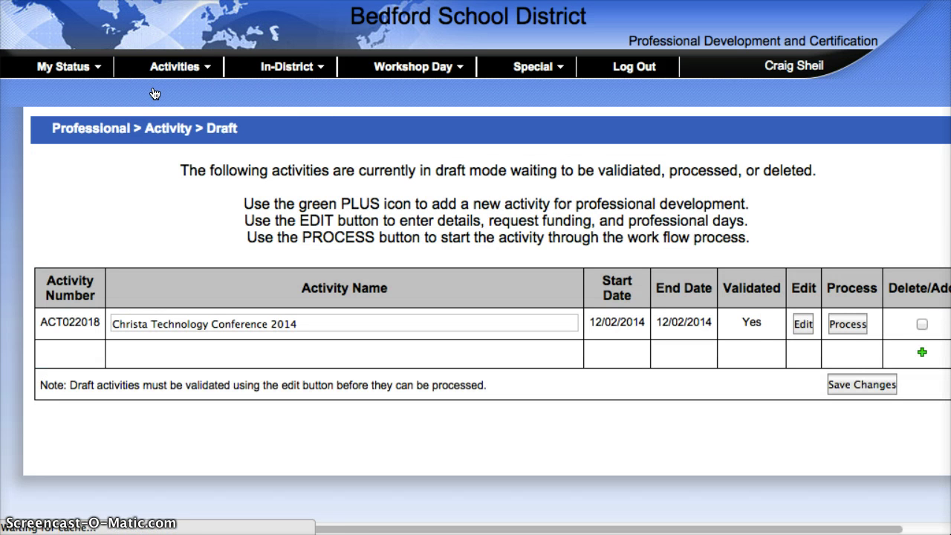
pyautogui.click(923, 353)
pyautogui.click(141, 324)
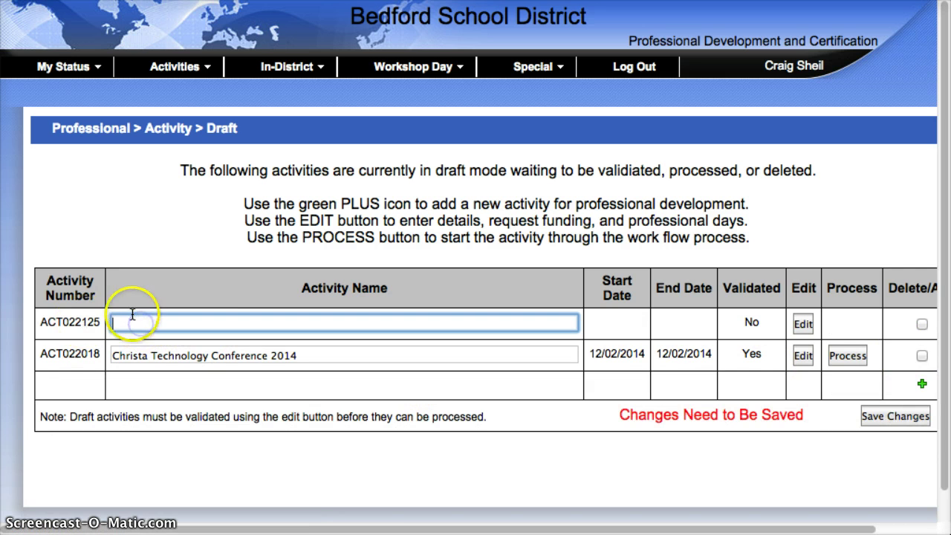
pyautogui.write('Tra')
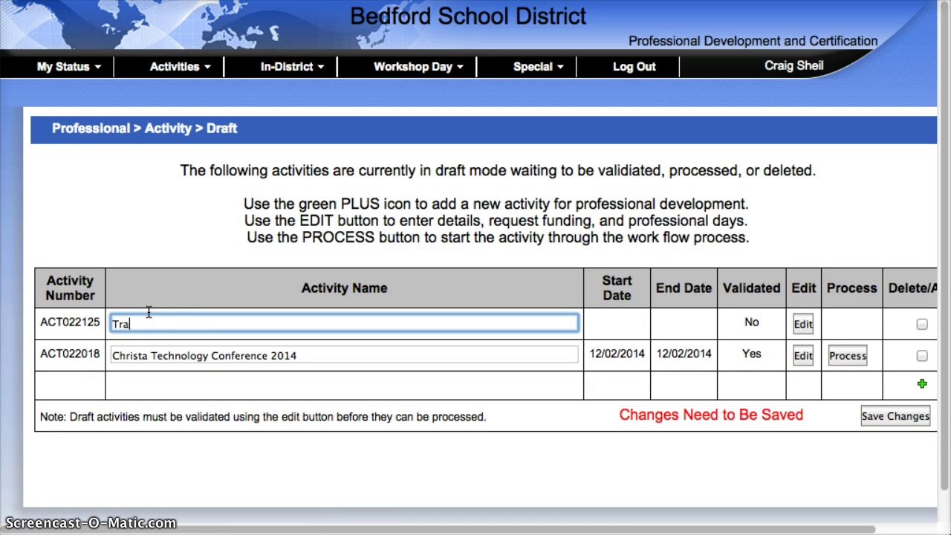
pyautogui.write("nsfering CEU's from ______ District")
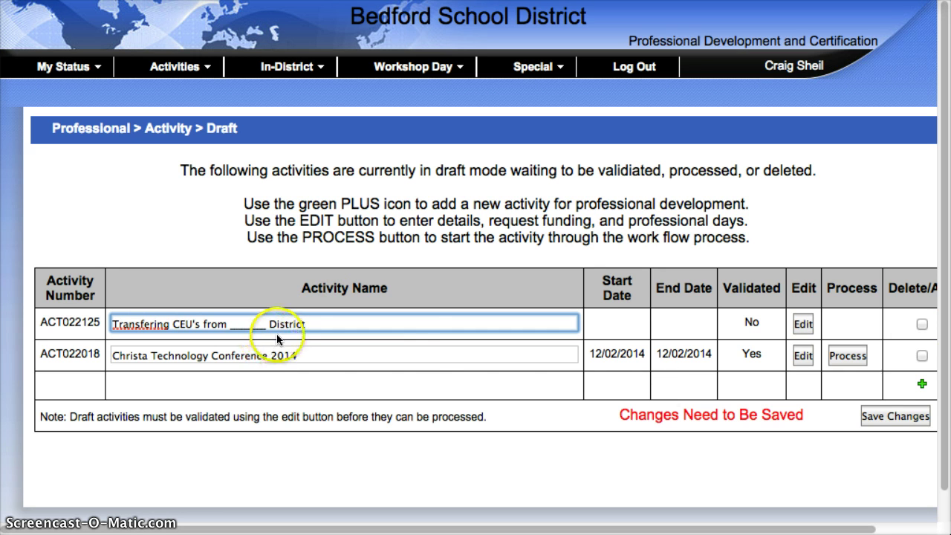
pyautogui.click(911, 417)
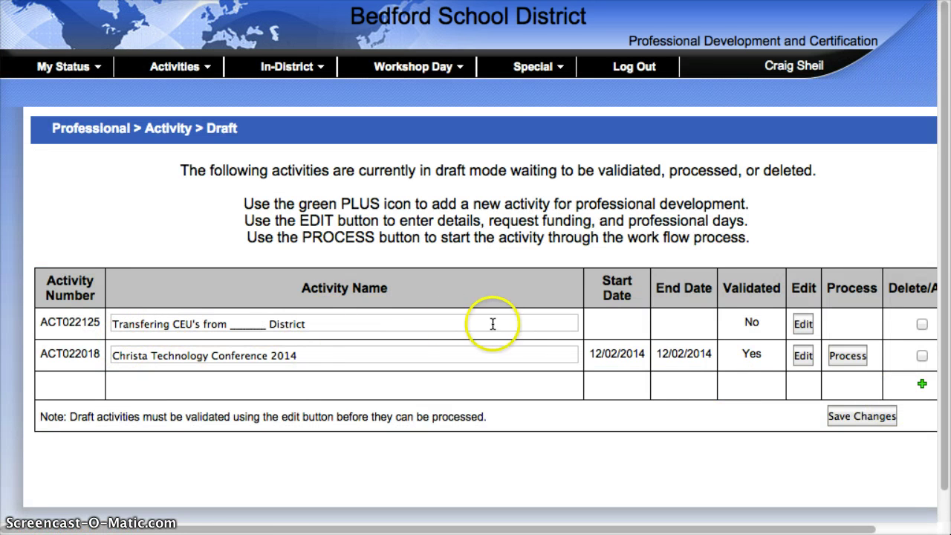
# Step: Enter a CEU estimate of 78 for the transfer activity
pyautogui.click(805, 324)
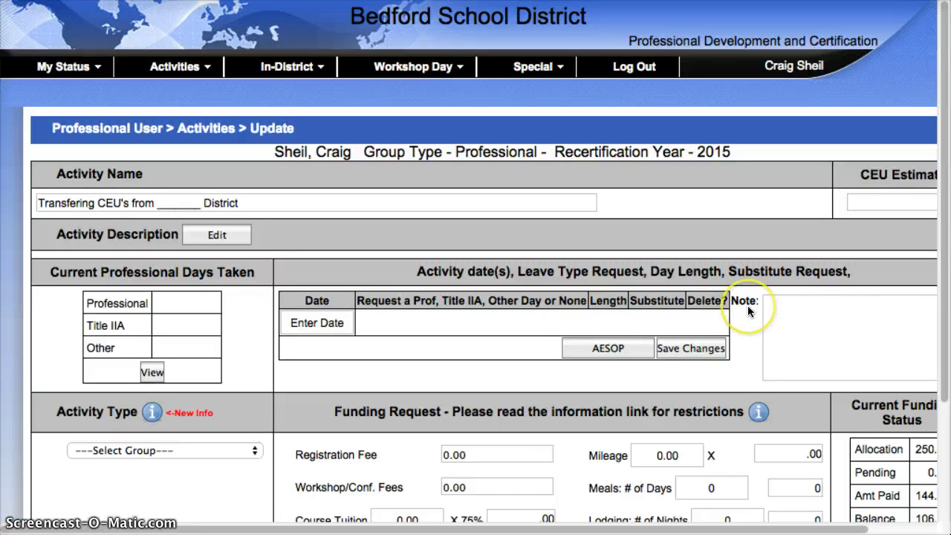
pyautogui.hscroll(3, 748, 305)
pyautogui.click(811, 203)
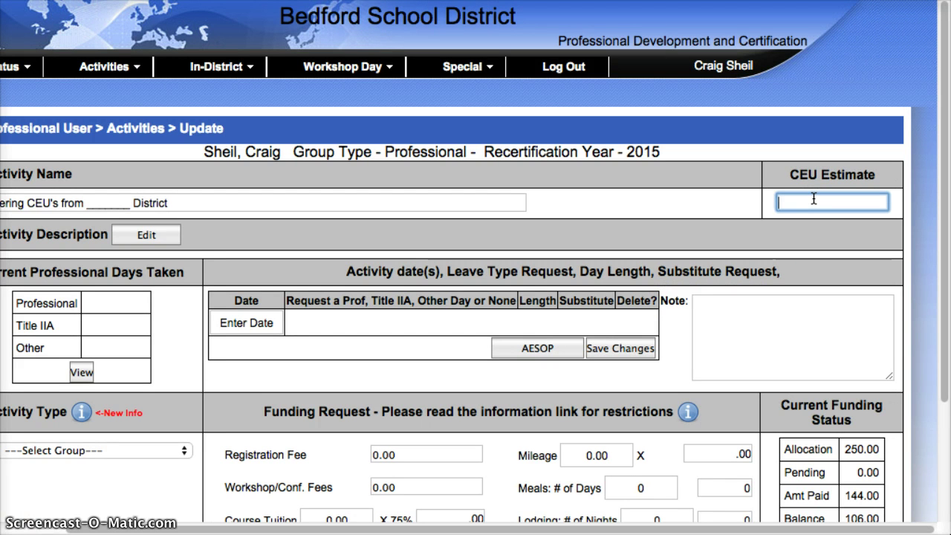
pyautogui.write('78')
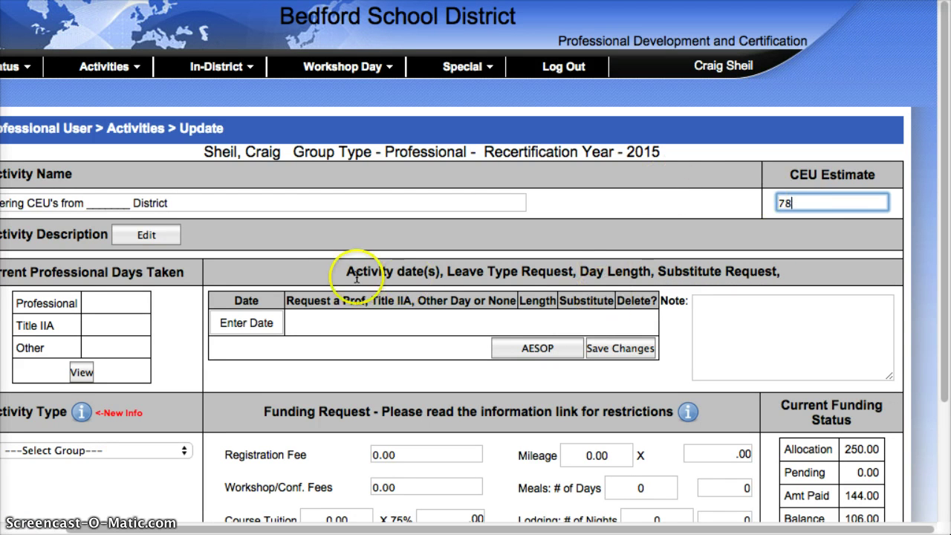
# Step: Set the activity date to August 21, 2013 and save it
pyautogui.click(256, 320)
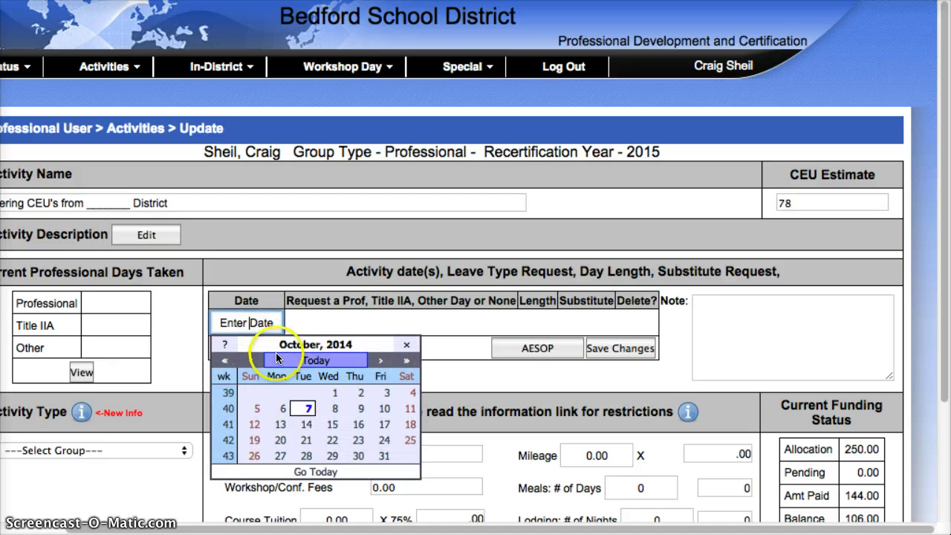
pyautogui.click(252, 361)
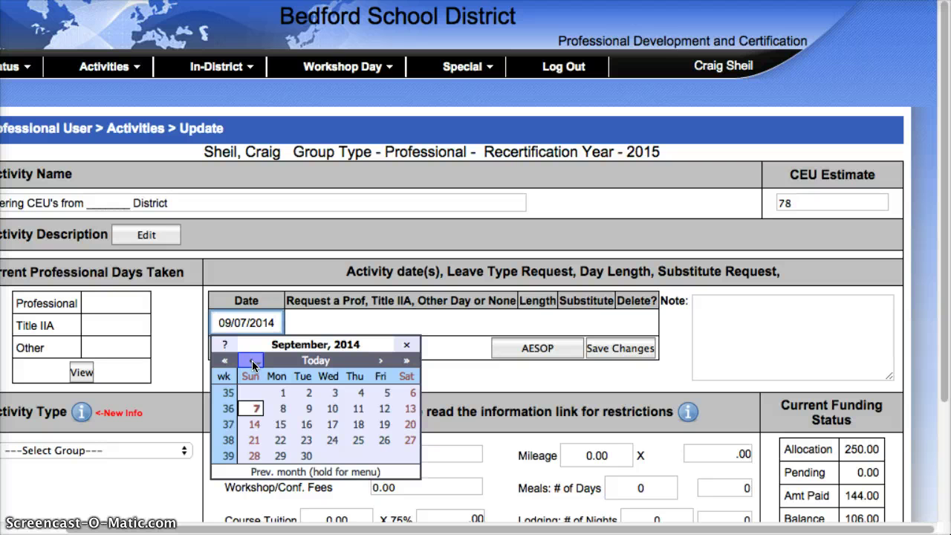
pyautogui.click(226, 362)
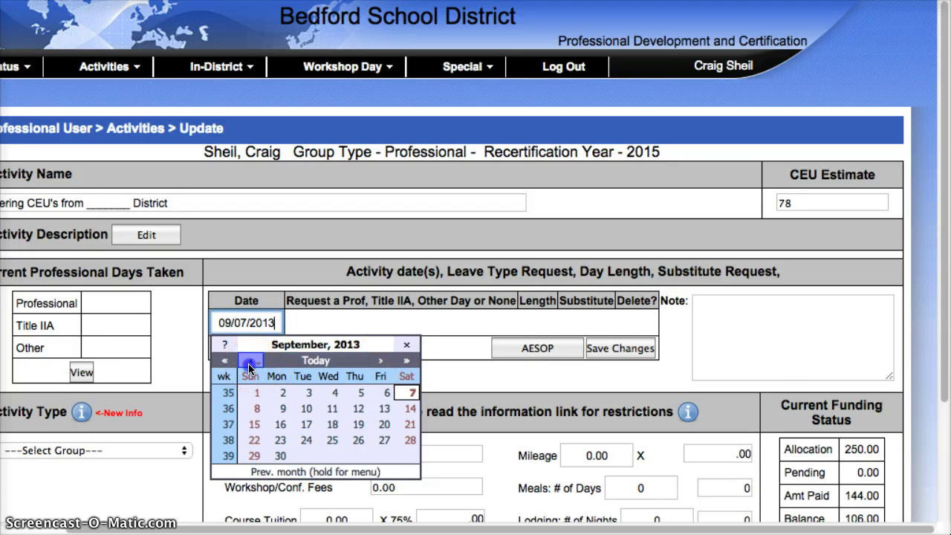
pyautogui.click(250, 362)
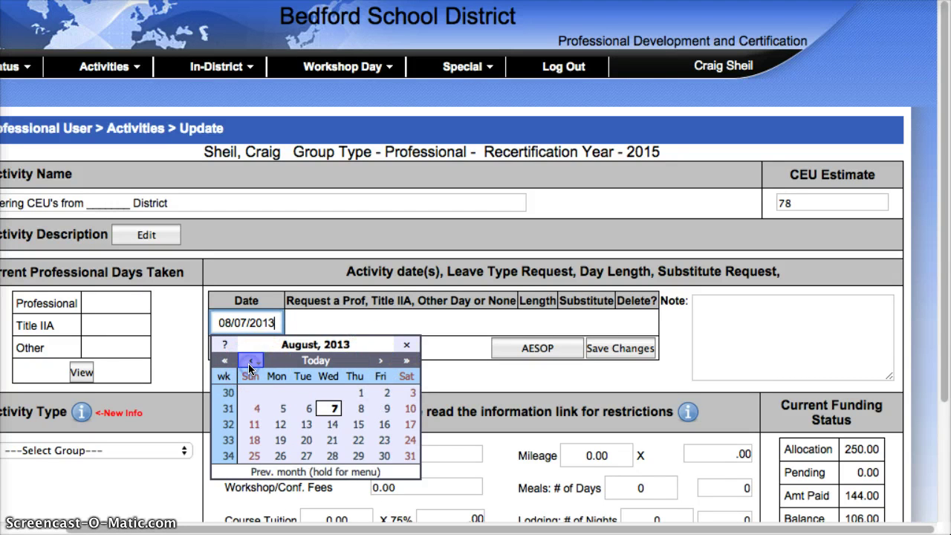
pyautogui.click(333, 441)
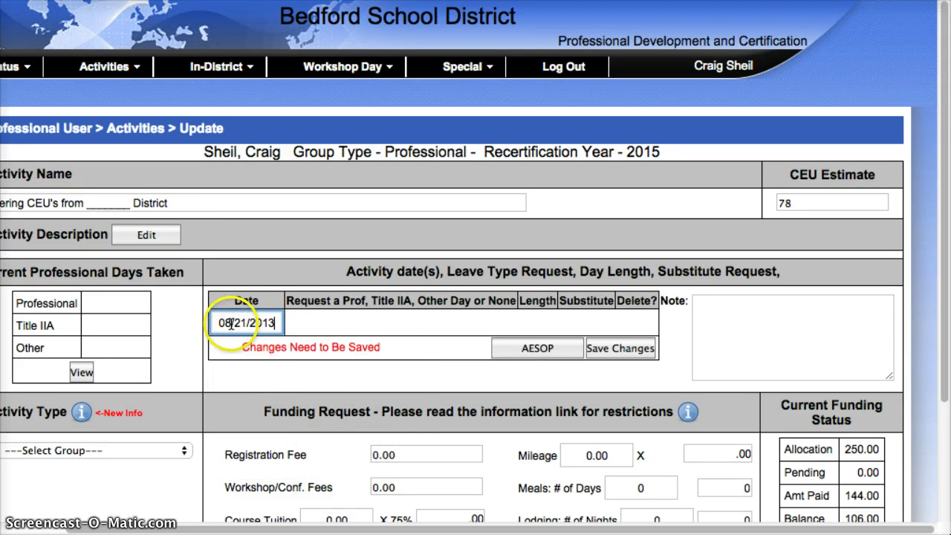
pyautogui.click(637, 350)
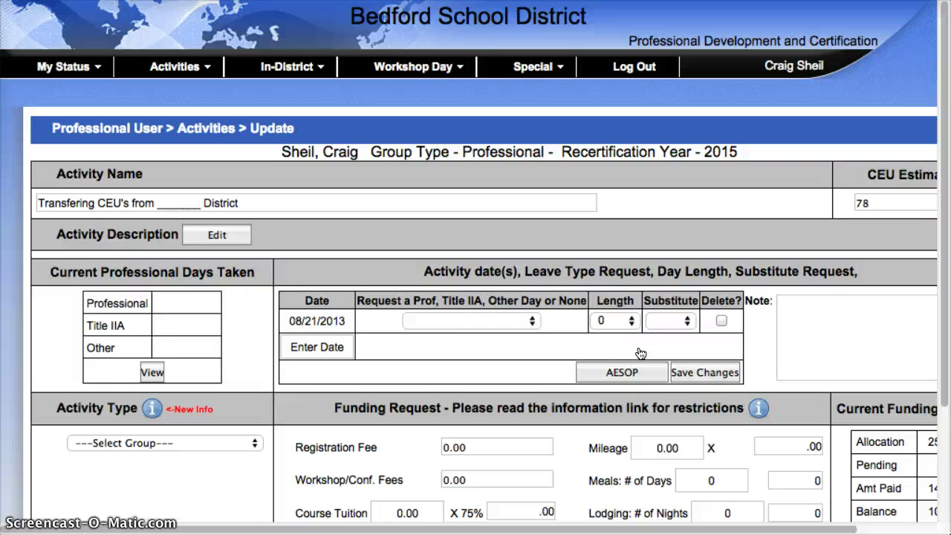
# Step: Set the date row to no leave day and no substitute, and save it
pyautogui.click(510, 321)
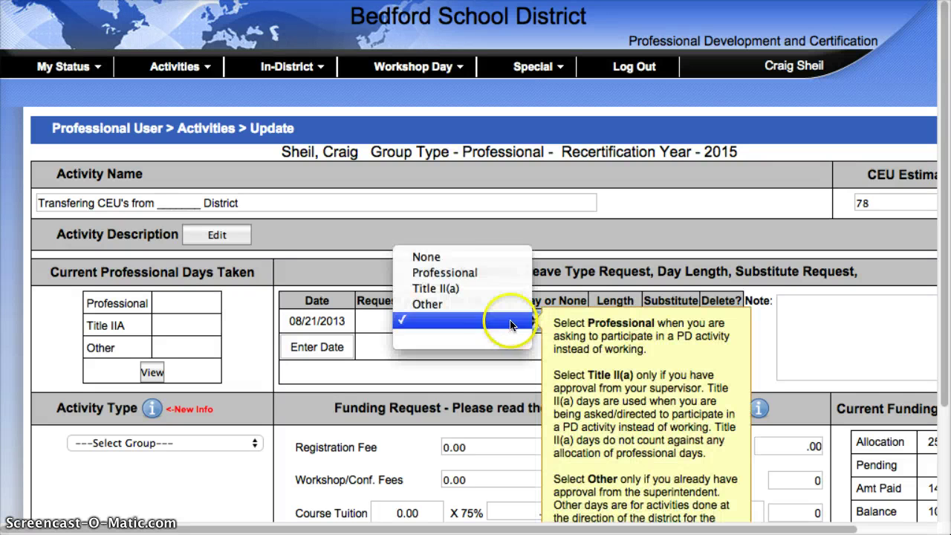
pyautogui.click(487, 256)
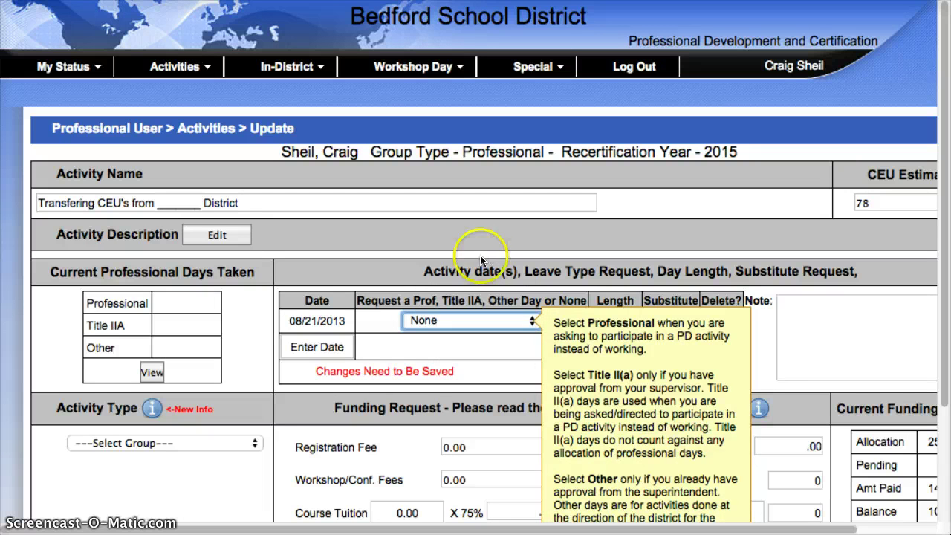
pyautogui.moveTo(624, 321)
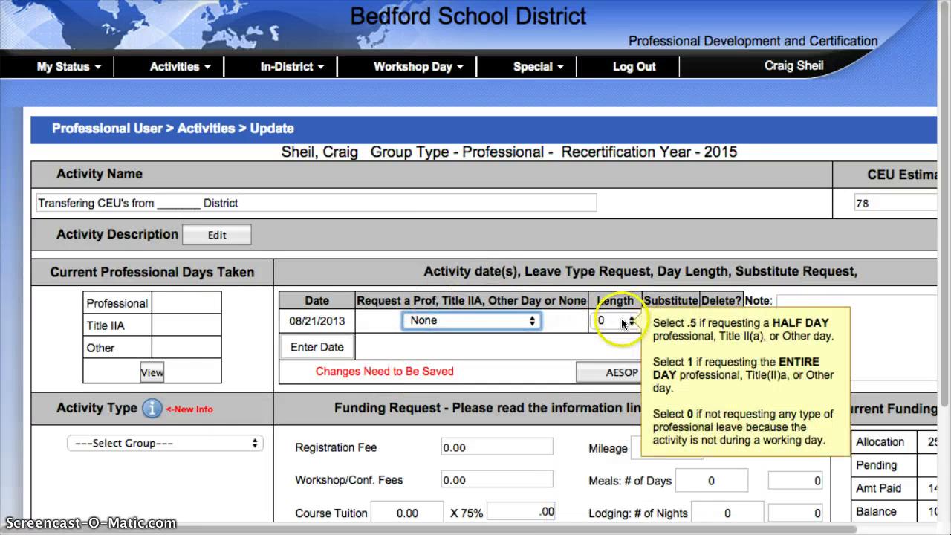
pyautogui.click(673, 322)
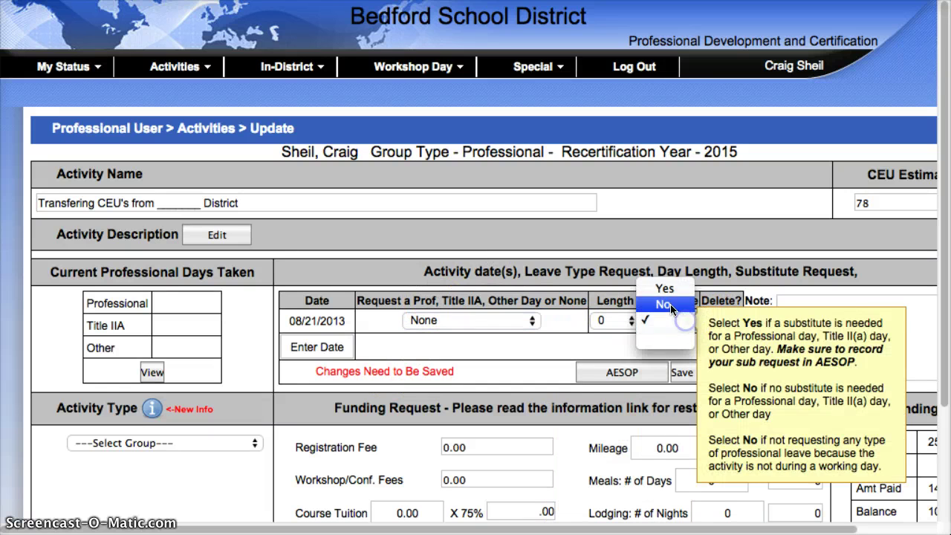
pyautogui.click(665, 304)
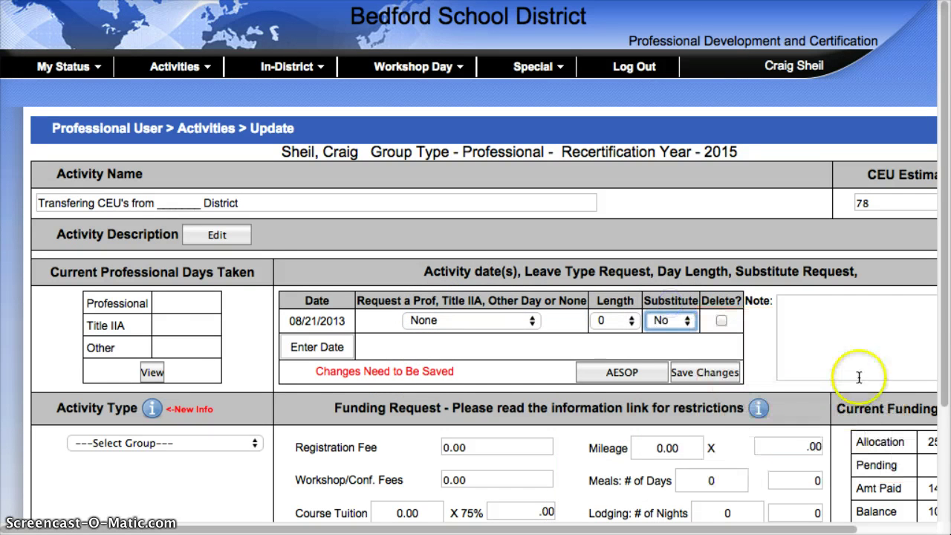
pyautogui.click(710, 377)
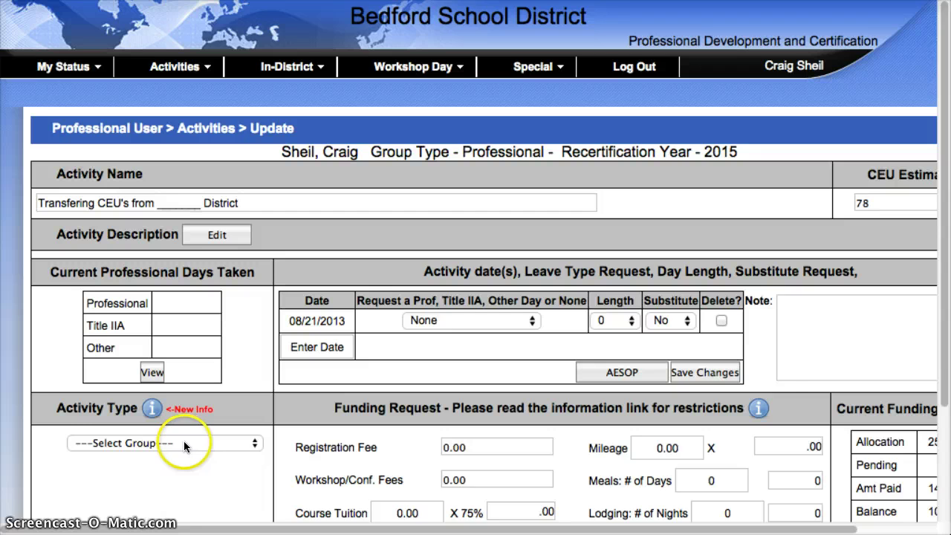
# Step: Set the activity type to Other, as Transfer CEU's From Another District/Year
pyautogui.scroll(-3, 188, 444)
pyautogui.click(169, 349)
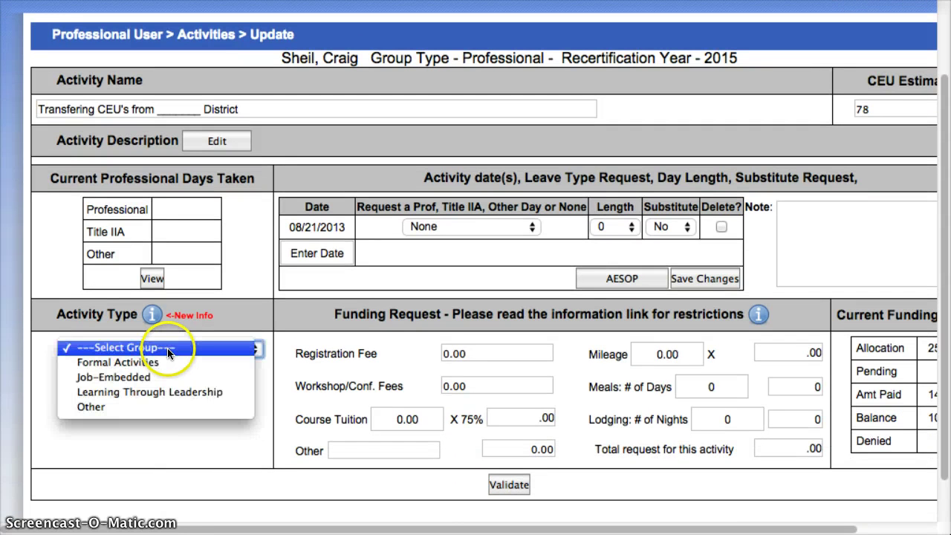
pyautogui.click(165, 408)
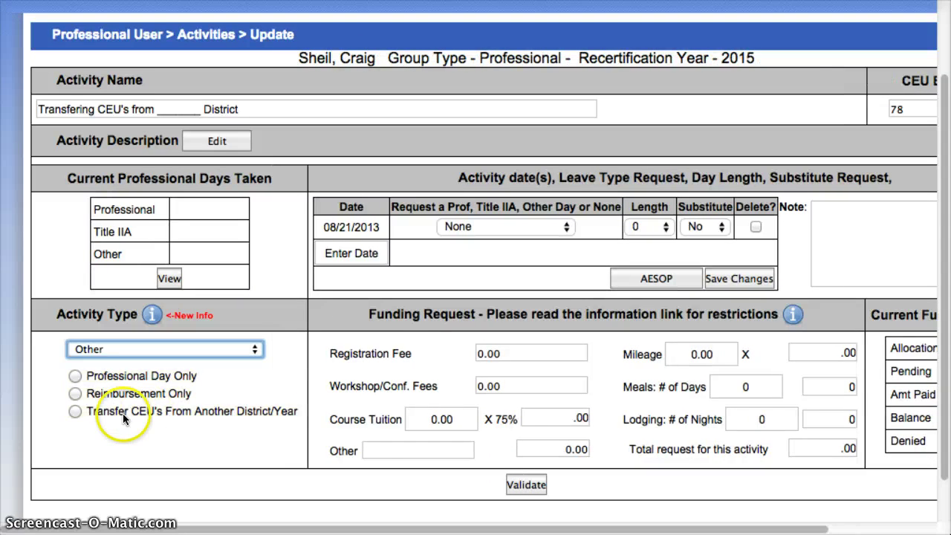
pyautogui.click(75, 411)
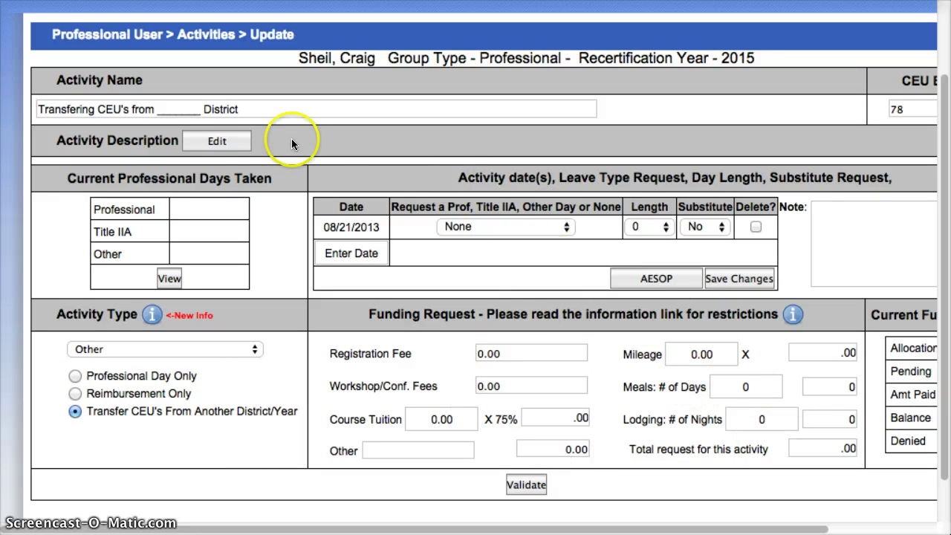
pyautogui.click(217, 142)
# Step: Write the Content Area 36 hours and Technology: 10 hours lines with a bulleted 'List' item
pyautogui.click(226, 234)
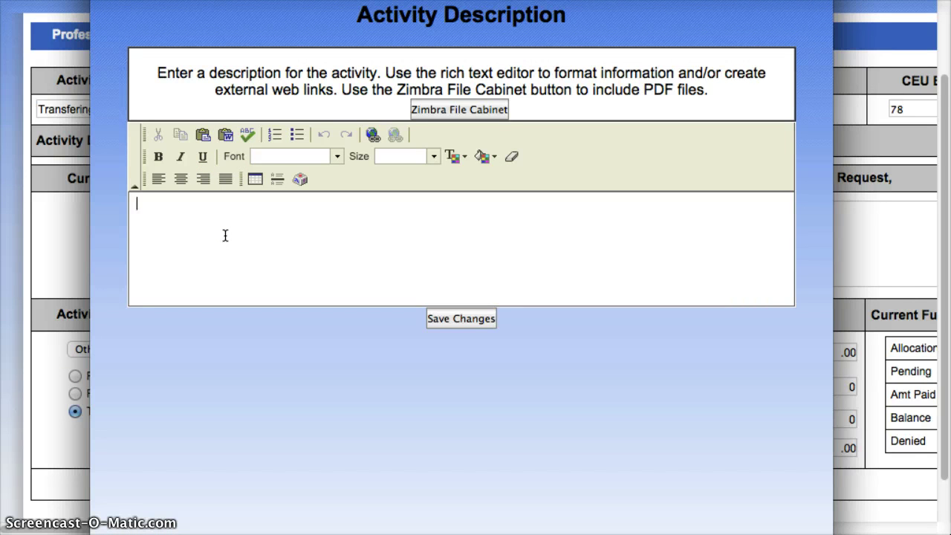
pyautogui.write('Content Are')
pyautogui.write('ad')
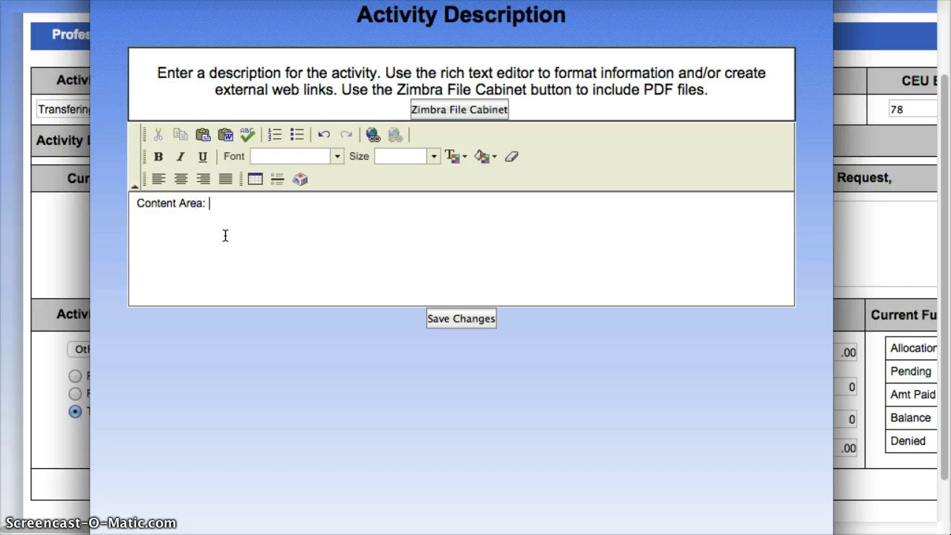
pyautogui.write(' 36 hours')
pyautogui.press('Return')
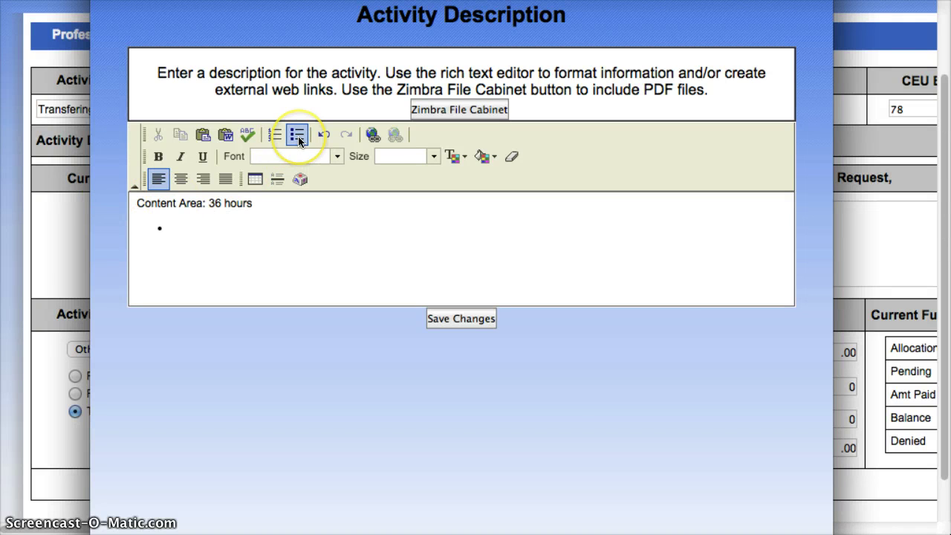
pyautogui.write('List the activities')
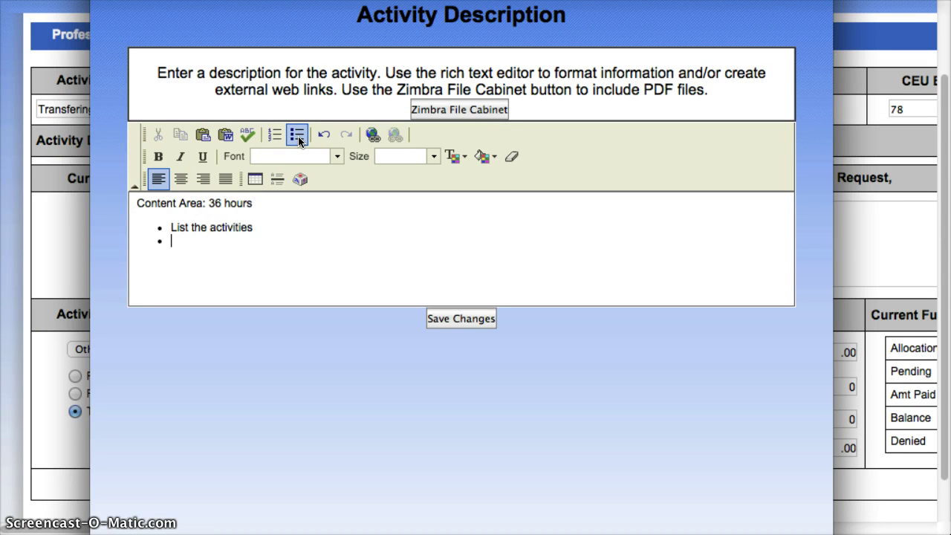
pyautogui.write(' In bullet form ')
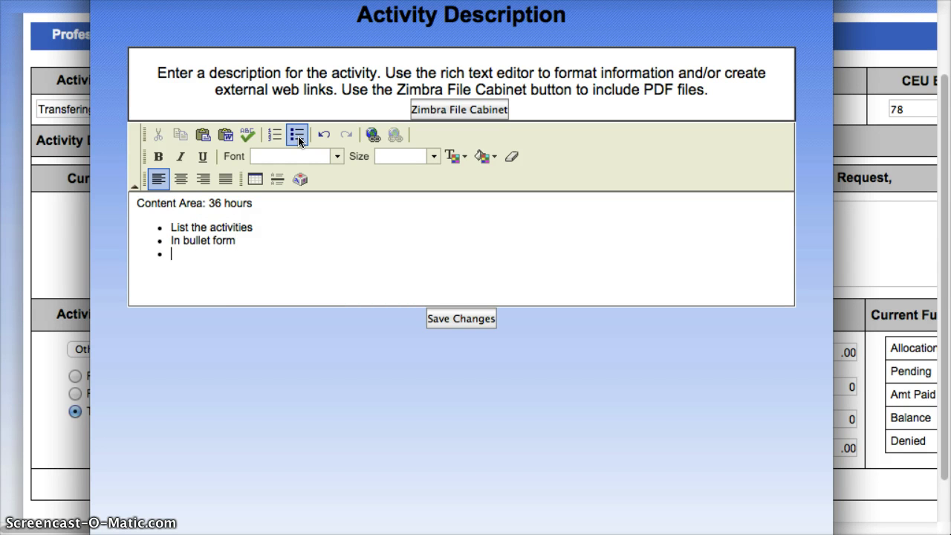
pyautogui.write('Technology:')
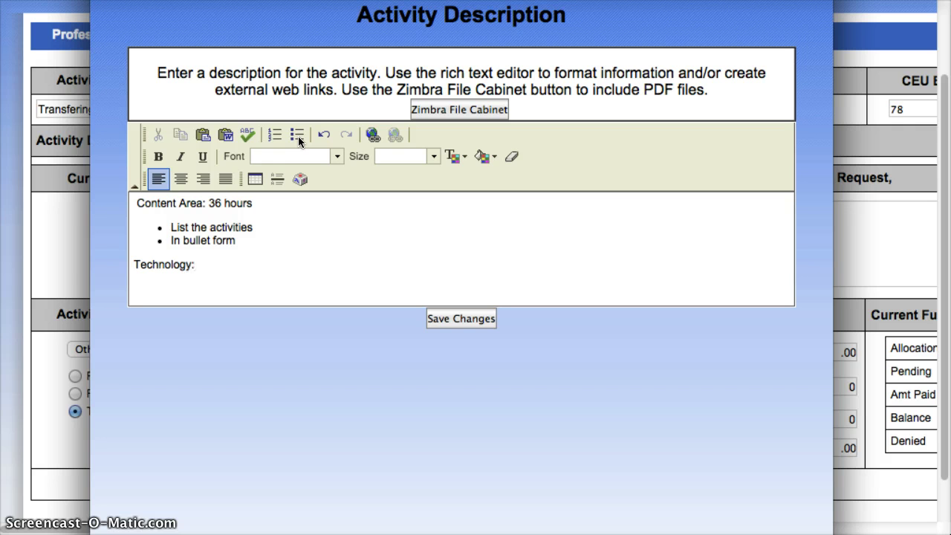
pyautogui.write(' 10 hours')
pyautogui.press('Return')
pyautogui.click(298, 134)
pyautogui.write('List')
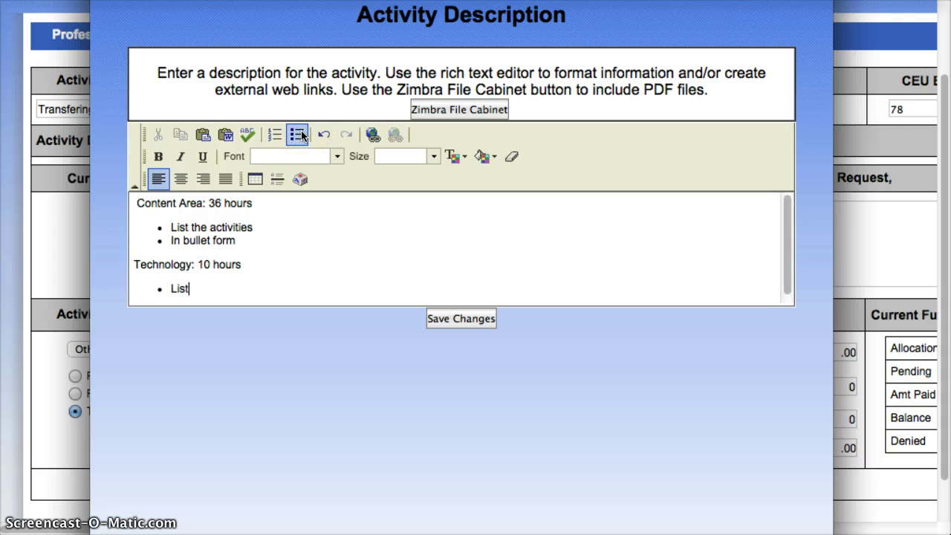
pyautogui.press('Return')
# Step: Add Special Education: 10 hours and Other: 22 Hours with bulleted items, then save the description
pyautogui.click(298, 134)
pyautogui.write('S')
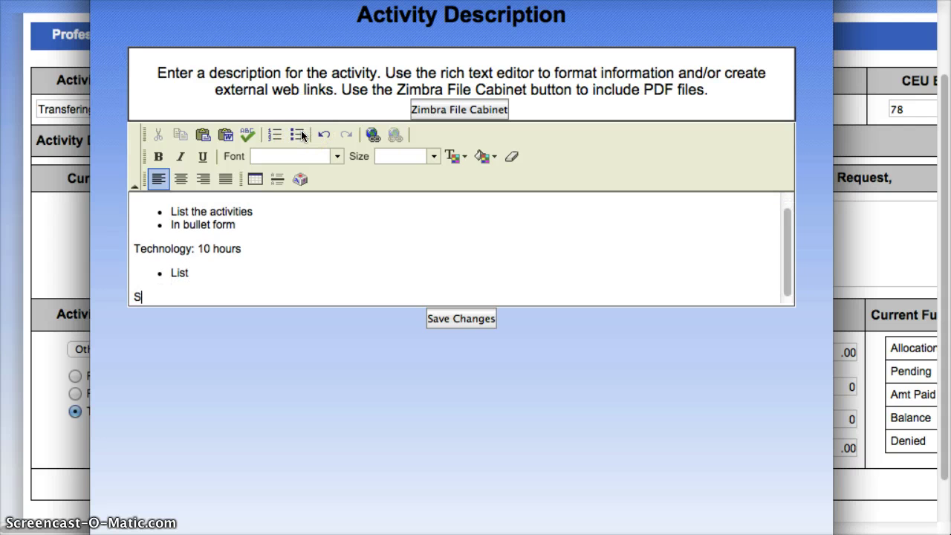
pyautogui.write('pecial Education')
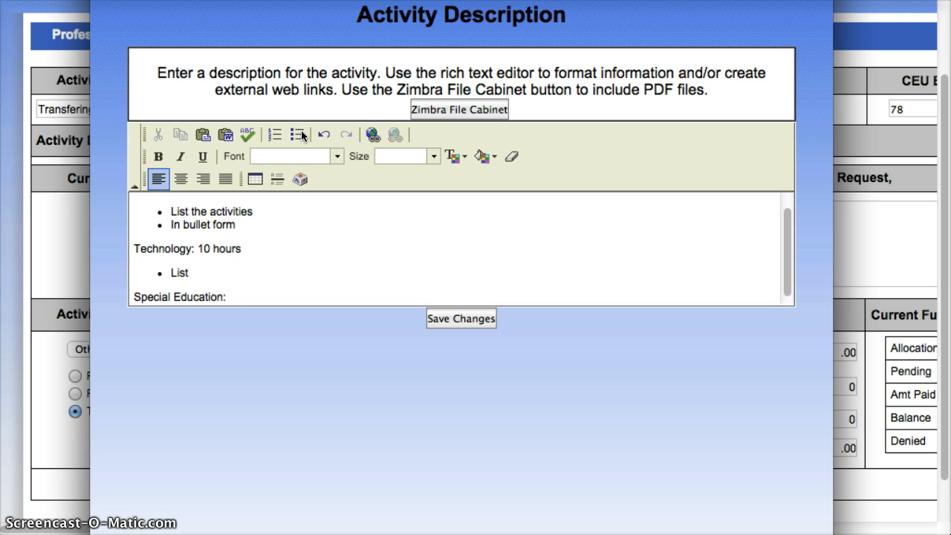
pyautogui.write(': 10 hours')
pyautogui.press('Return')
pyautogui.click(297, 135)
pyautogui.write('List')
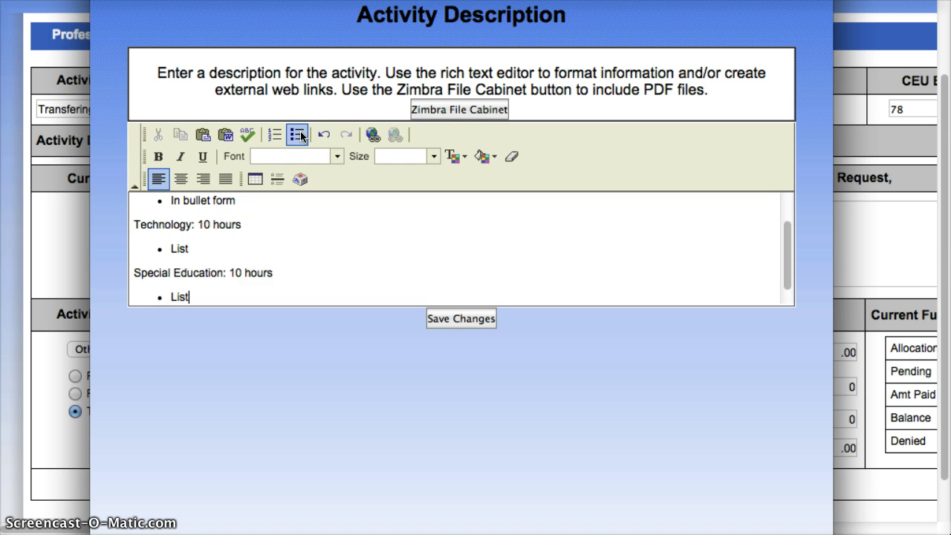
pyautogui.press('Return')
pyautogui.write('Ot')
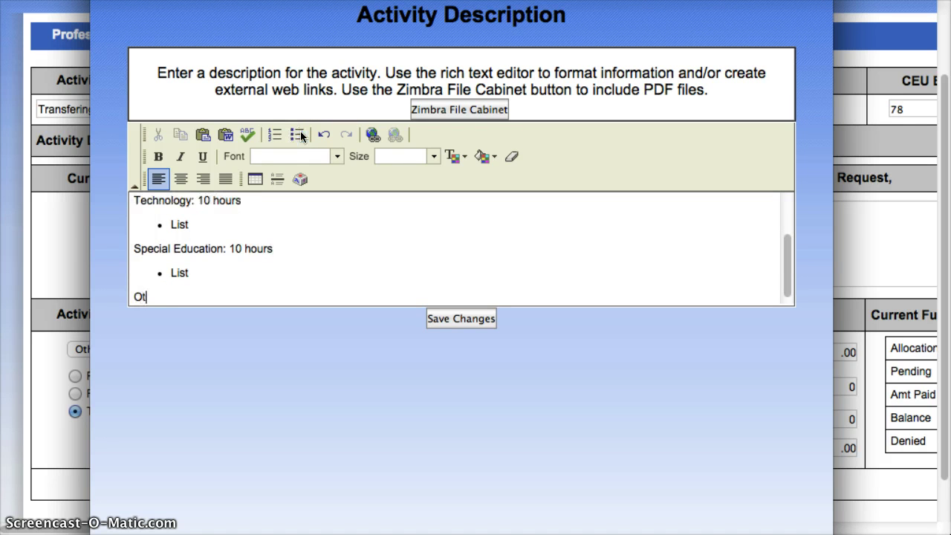
pyautogui.write('her:')
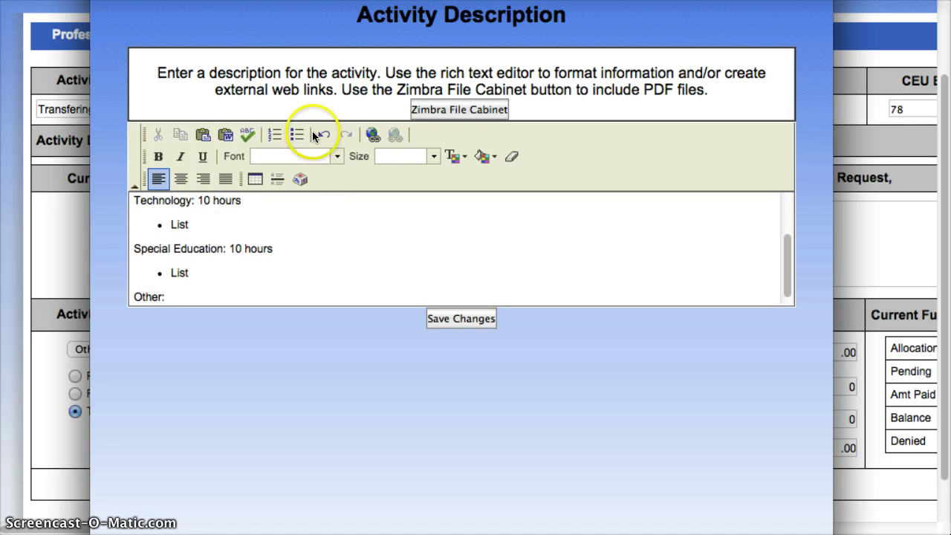
pyautogui.scroll(3, 313, 267)
pyautogui.scroll(-3, 314, 268)
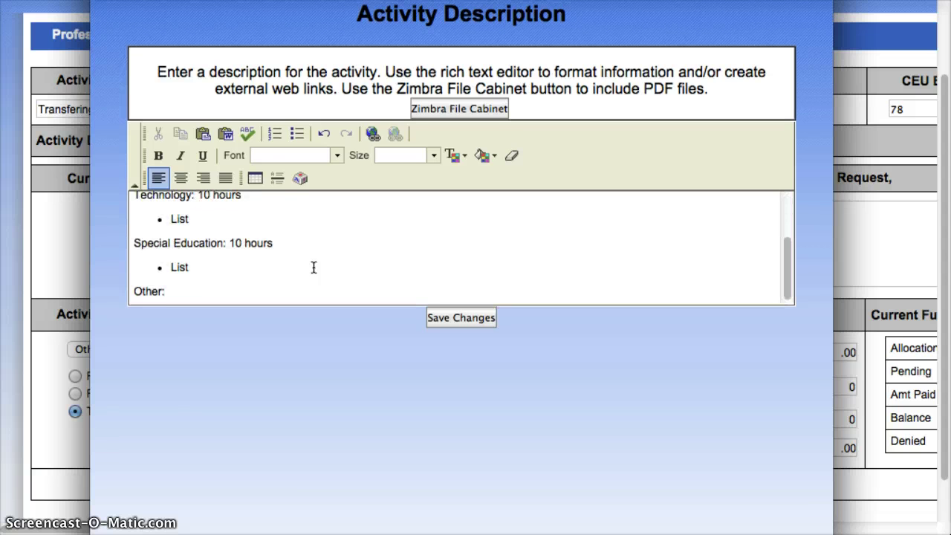
pyautogui.write('22 Hours')
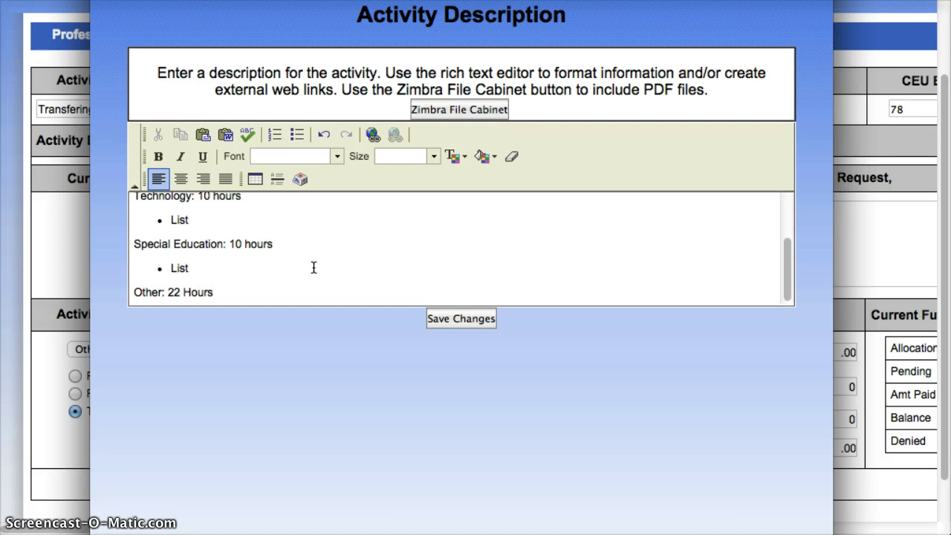
pyautogui.press('Return')
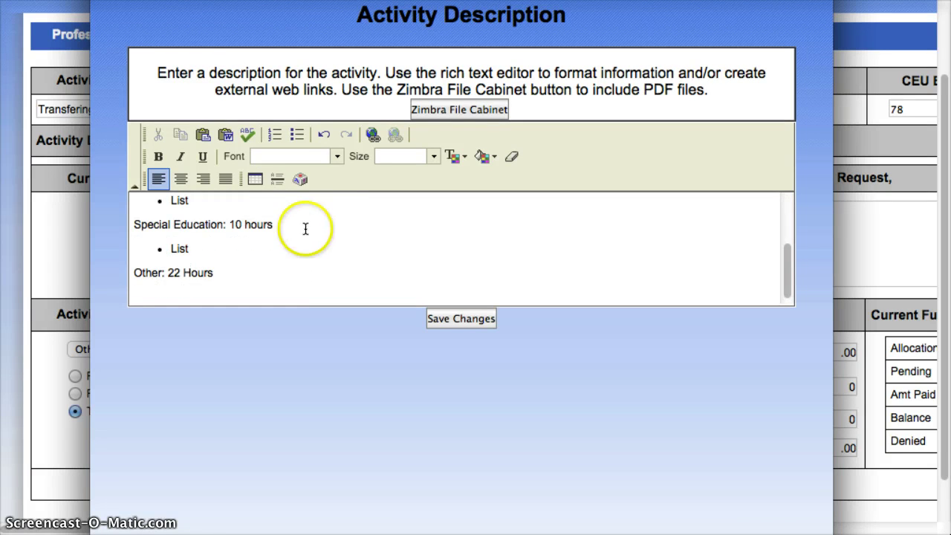
pyautogui.click(297, 134)
pyautogui.write('Lis')
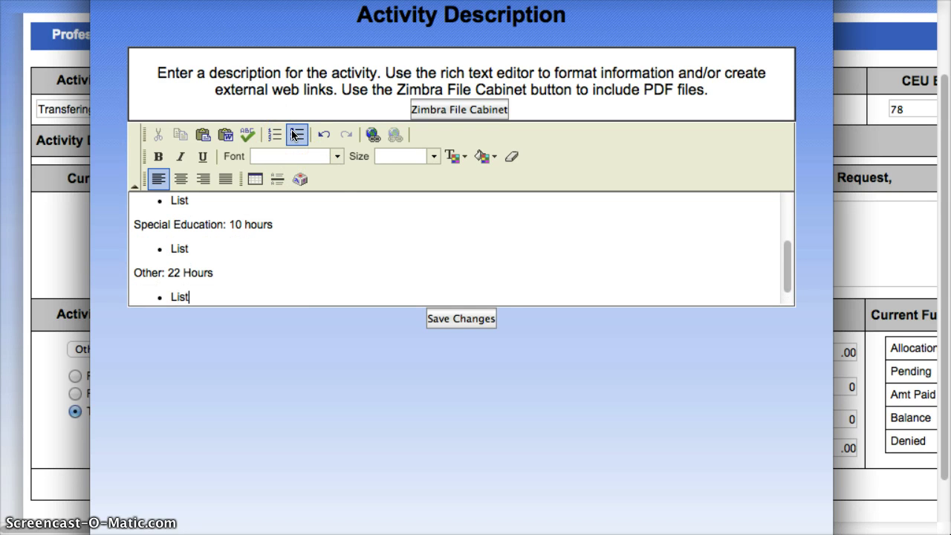
pyautogui.write('t')
pyautogui.click(465, 318)
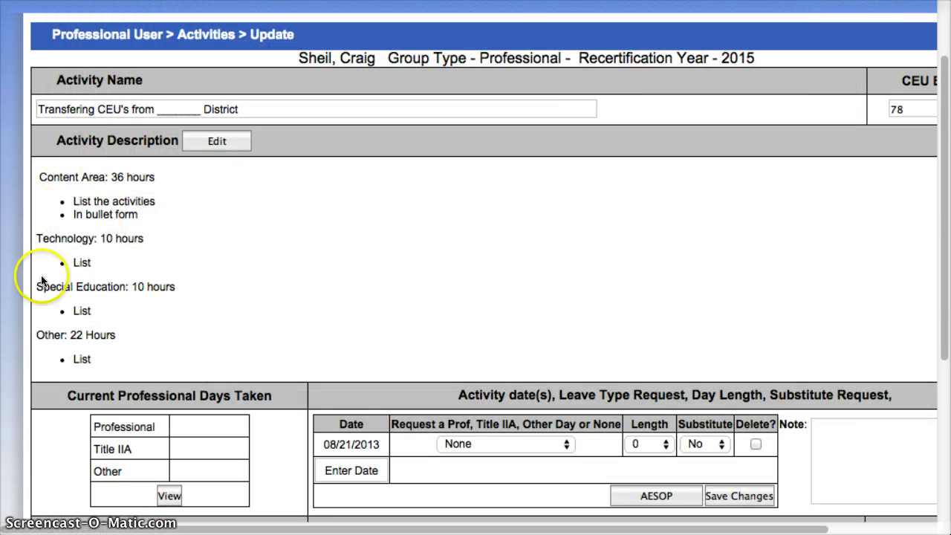
# Step: Validate activity ACT022125 and process it from drafts into the workflow
pyautogui.scroll(-5, 208, 296)
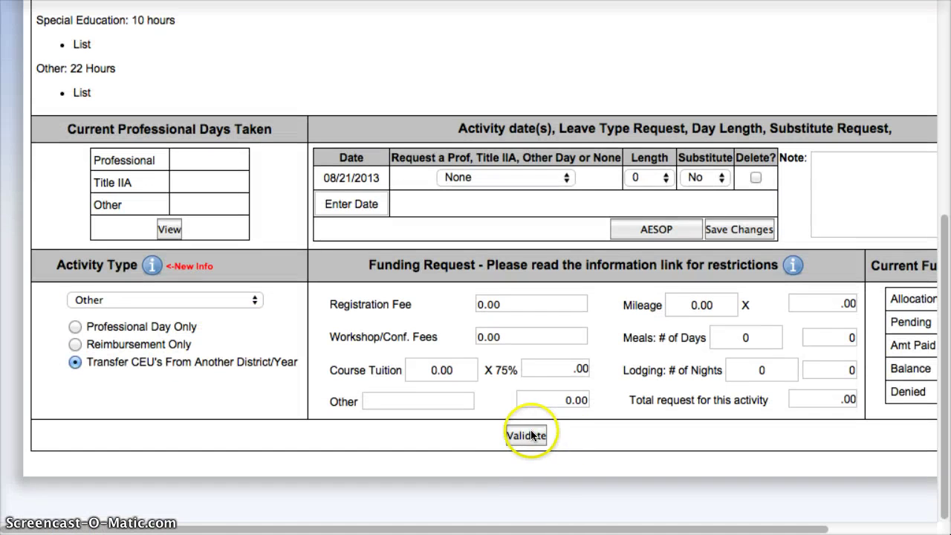
pyautogui.click(529, 436)
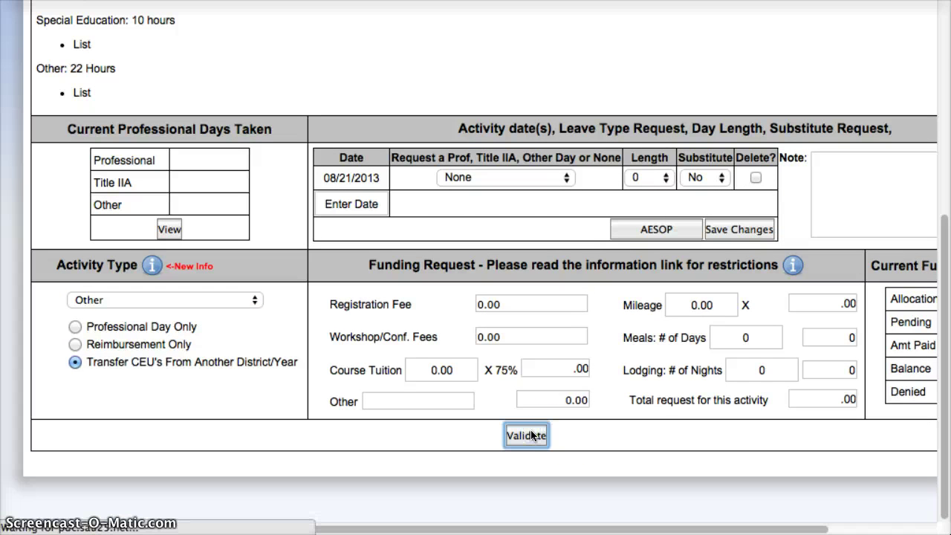
pyautogui.hscroll(2, 584, 425)
pyautogui.hscroll(-2, 583, 425)
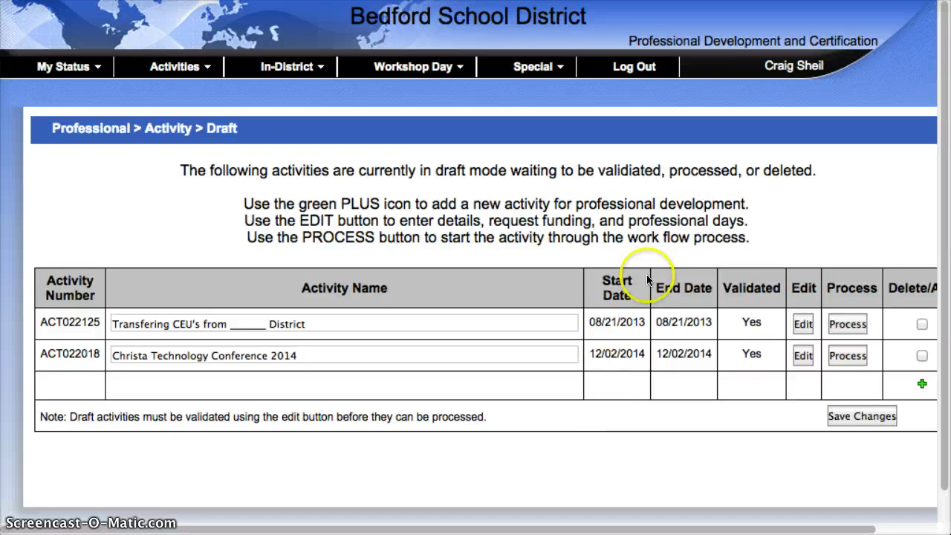
pyautogui.click(845, 328)
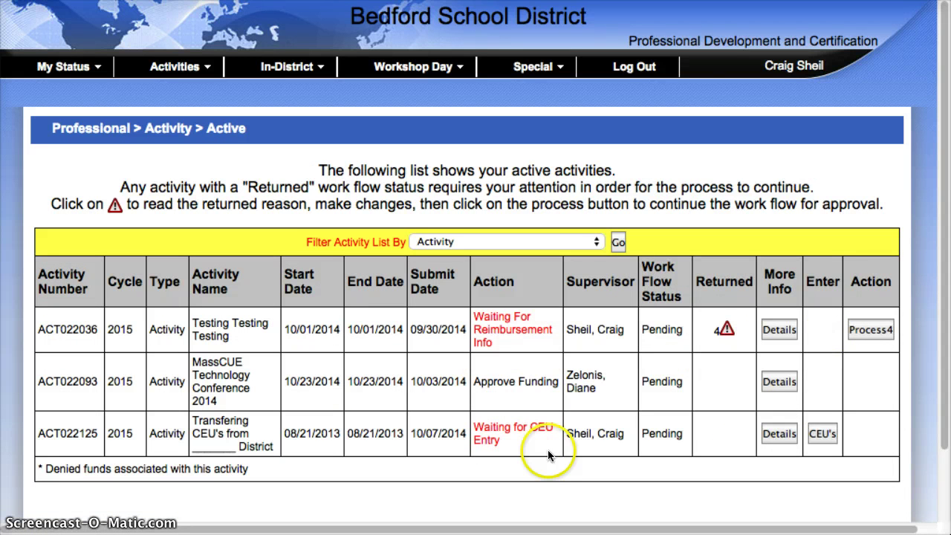
# Step: Add an Education Technology Integrator endorsement area requesting 36 CEUs and save it
pyautogui.click(816, 438)
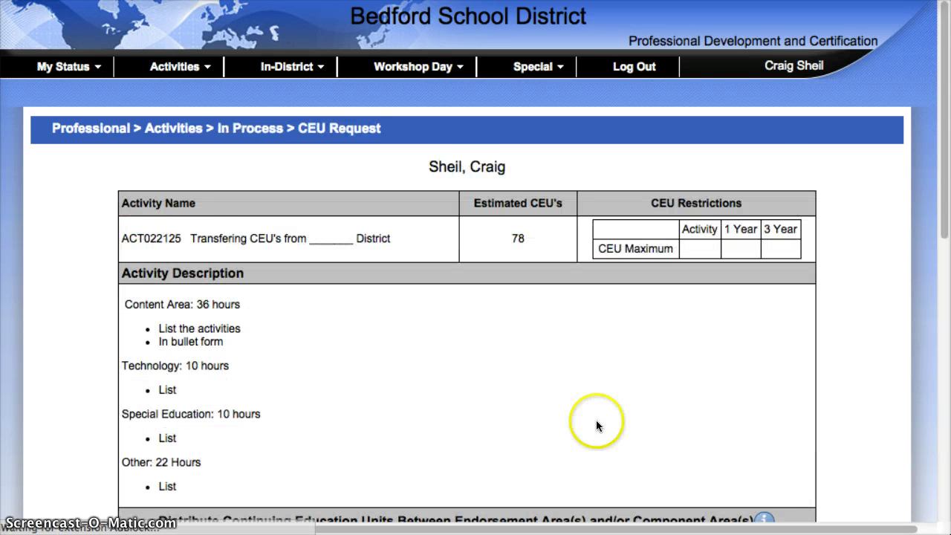
pyautogui.scroll(-5, 733, 431)
pyautogui.scroll(1, 223, 95)
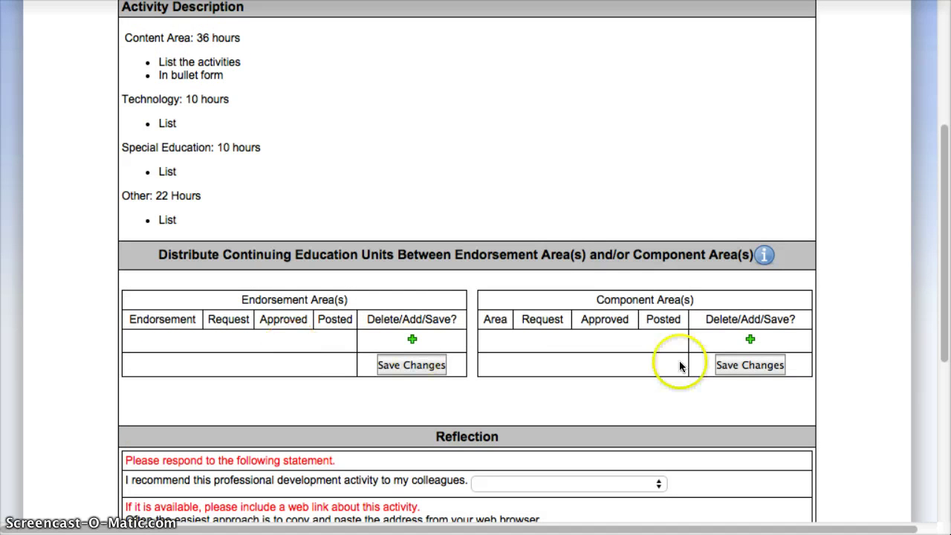
pyautogui.click(412, 341)
pyautogui.scroll(-5, 264, 388)
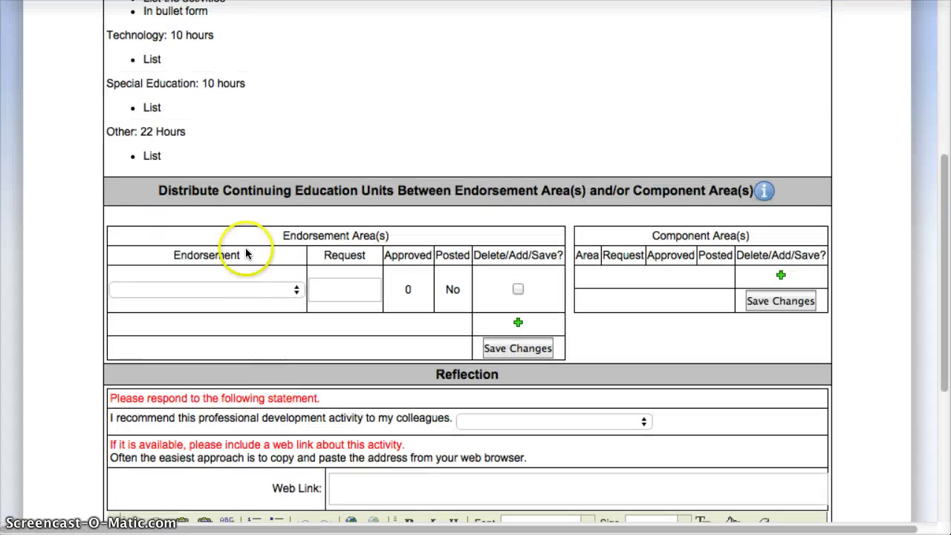
pyautogui.click(238, 289)
pyautogui.click(239, 265)
pyautogui.click(324, 289)
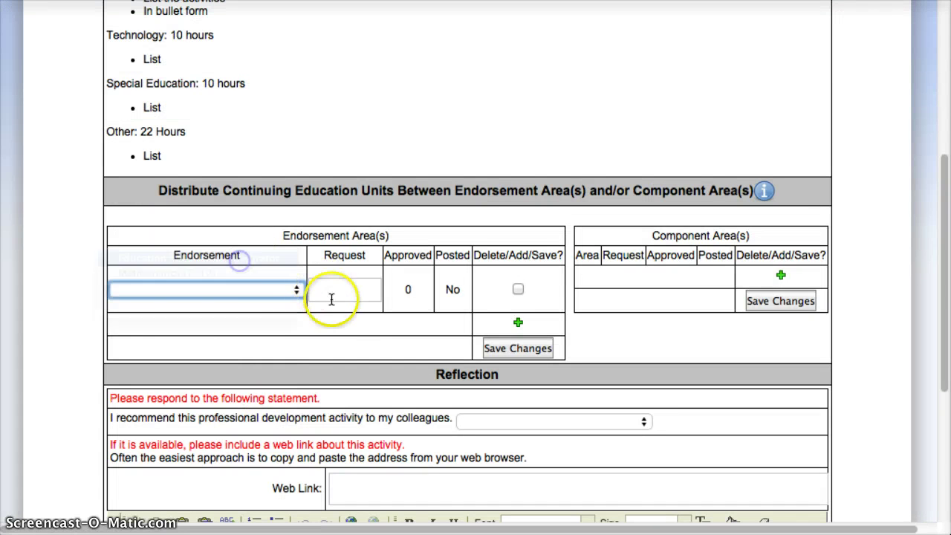
pyautogui.scroll(2, 342, 294)
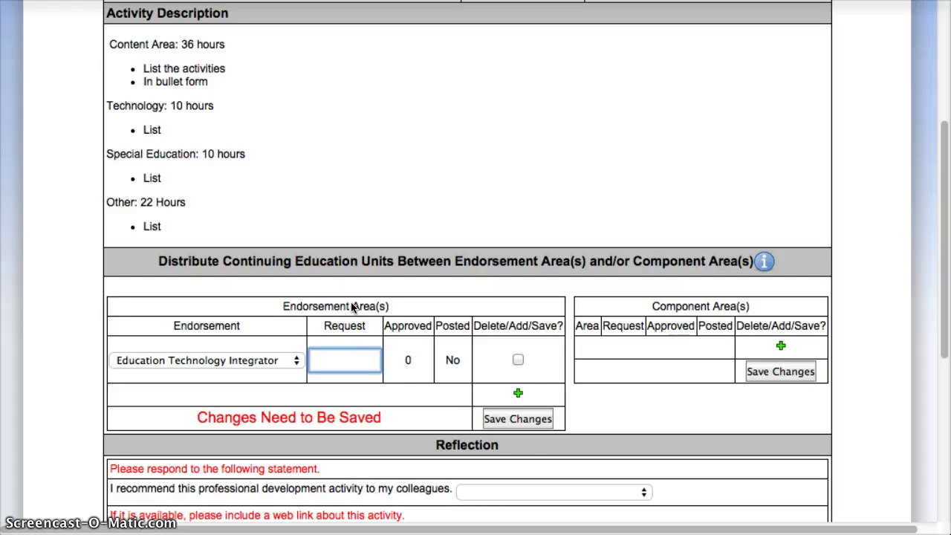
pyautogui.write('36')
pyautogui.click(543, 419)
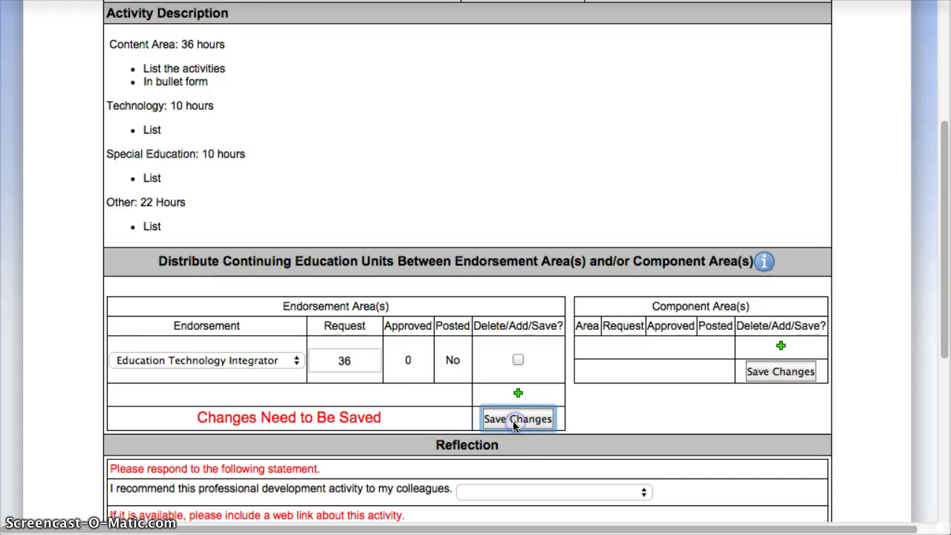
pyautogui.scroll(-5, 683, 398)
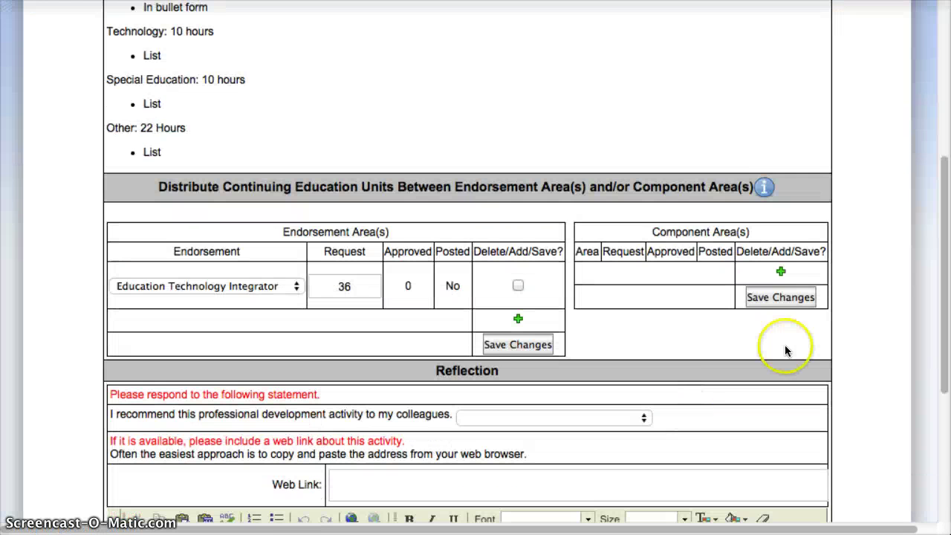
# Step: Add a Technology component area requesting 10 CEUs and save it
pyautogui.click(785, 274)
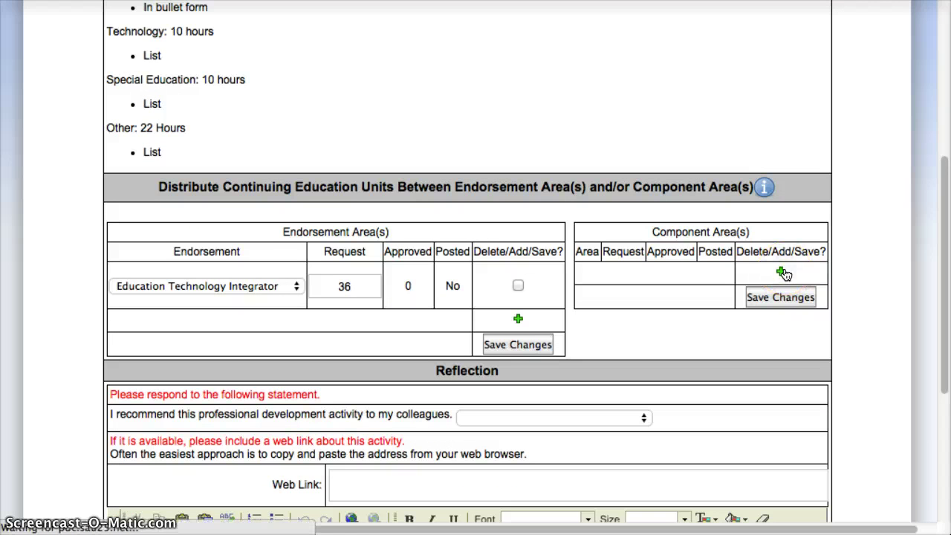
pyautogui.scroll(-5, 666, 382)
pyautogui.click(669, 318)
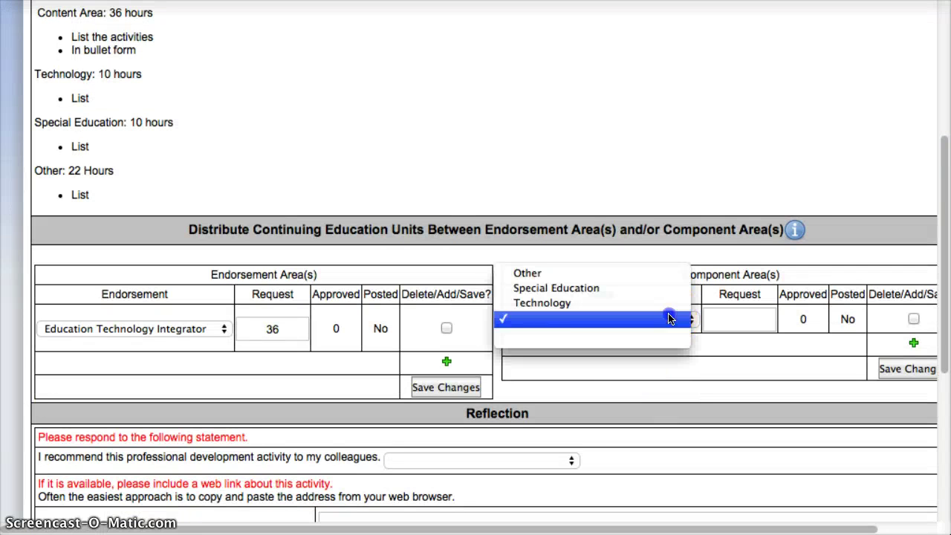
pyautogui.click(644, 300)
pyautogui.click(721, 320)
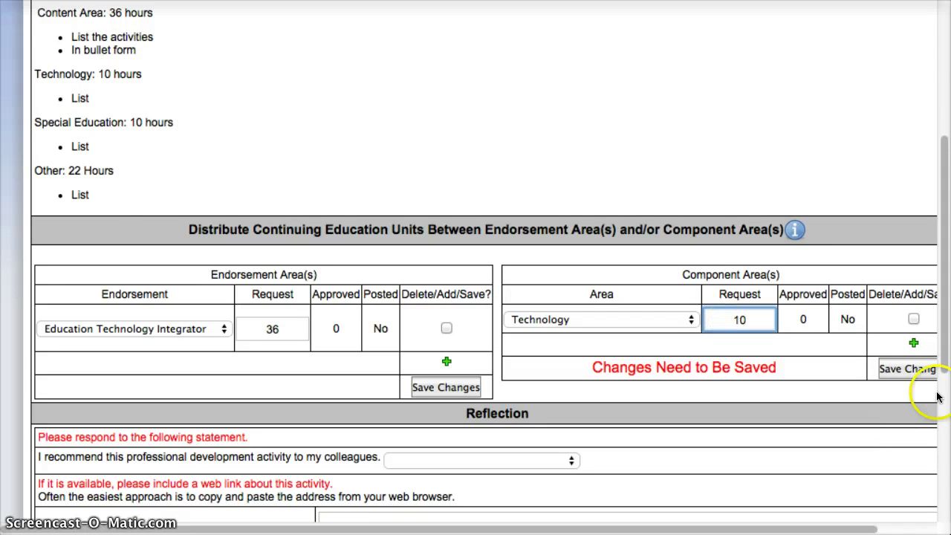
pyautogui.click(908, 366)
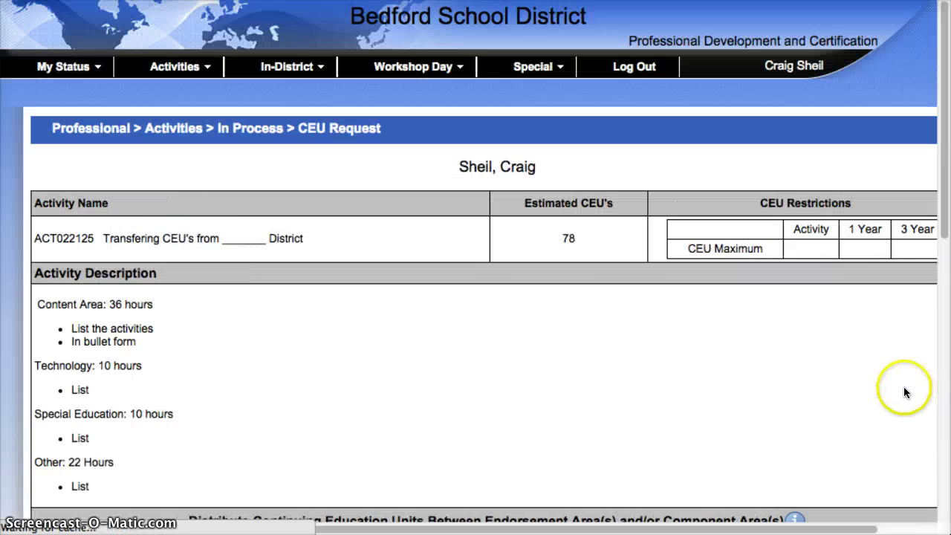
pyautogui.scroll(-5, 905, 389)
# Step: Add a Special Education component area requesting 10 CEUs and save it
pyautogui.click(912, 392)
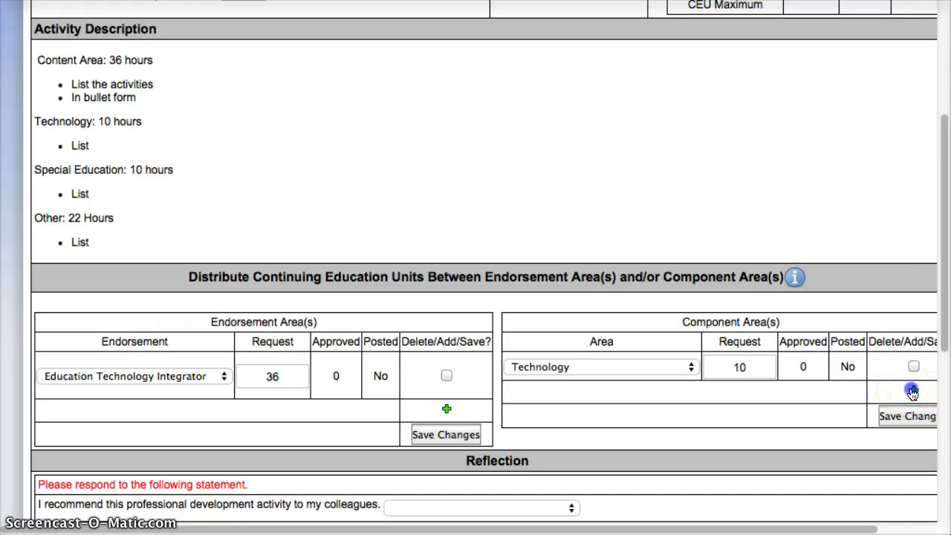
pyautogui.scroll(-6, 845, 394)
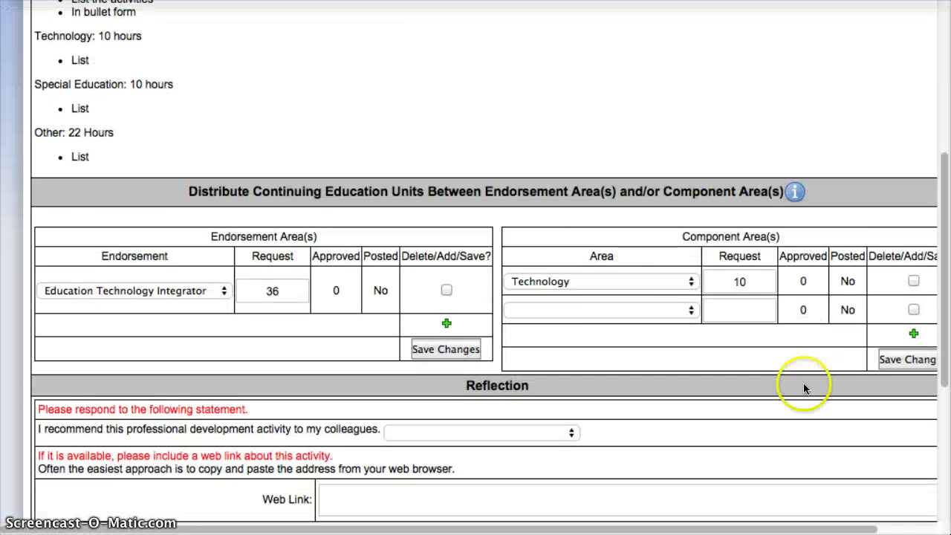
pyautogui.click(617, 310)
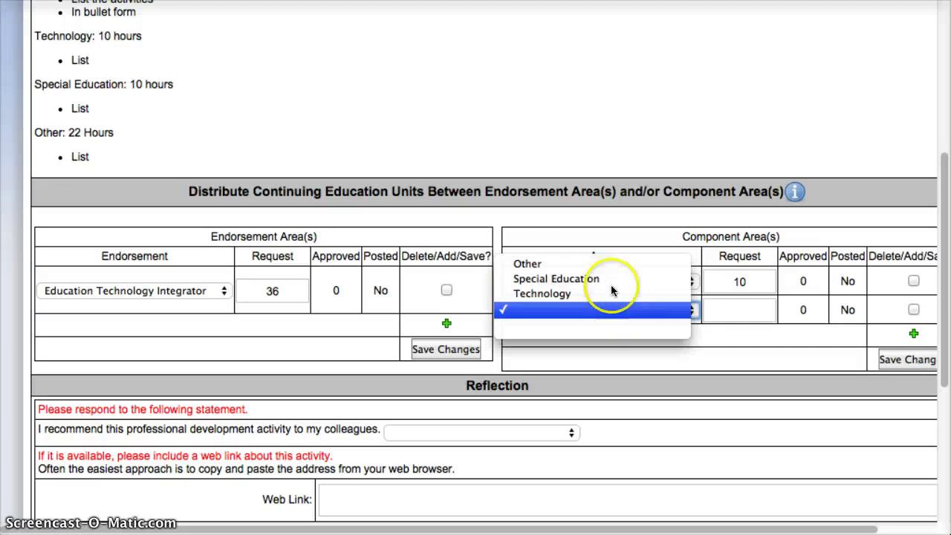
pyautogui.click(606, 279)
pyautogui.click(742, 313)
pyautogui.write('10')
pyautogui.click(911, 362)
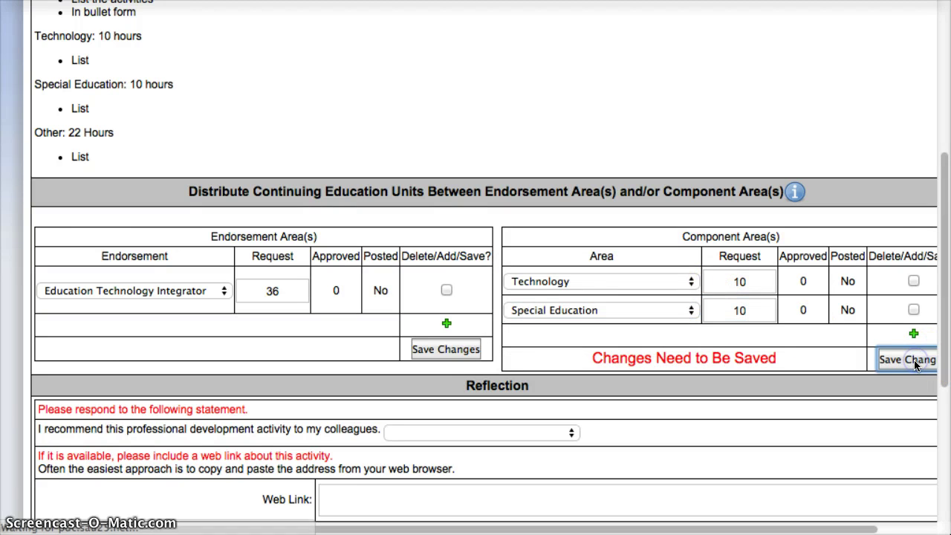
pyautogui.scroll(-5, 837, 357)
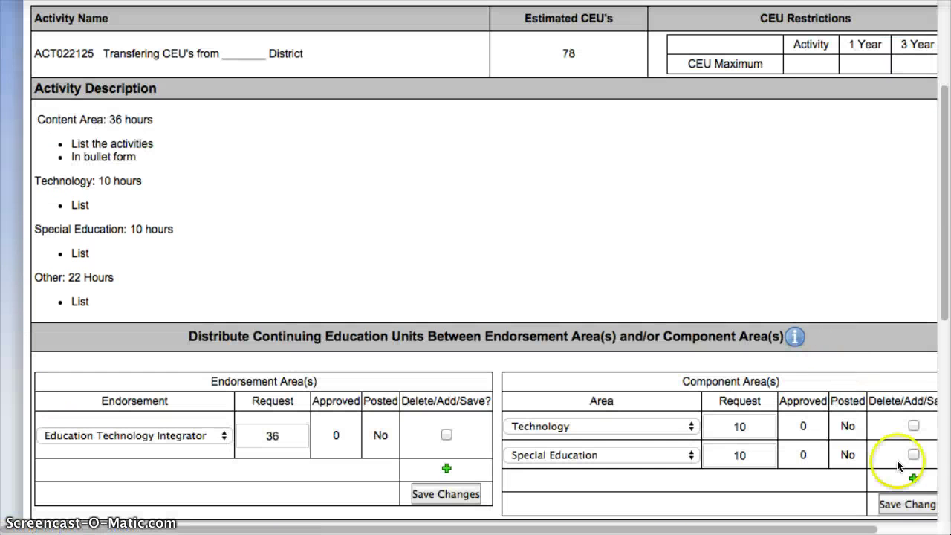
# Step: Add an Other component area requesting 22 CEUs and save it
pyautogui.click(914, 480)
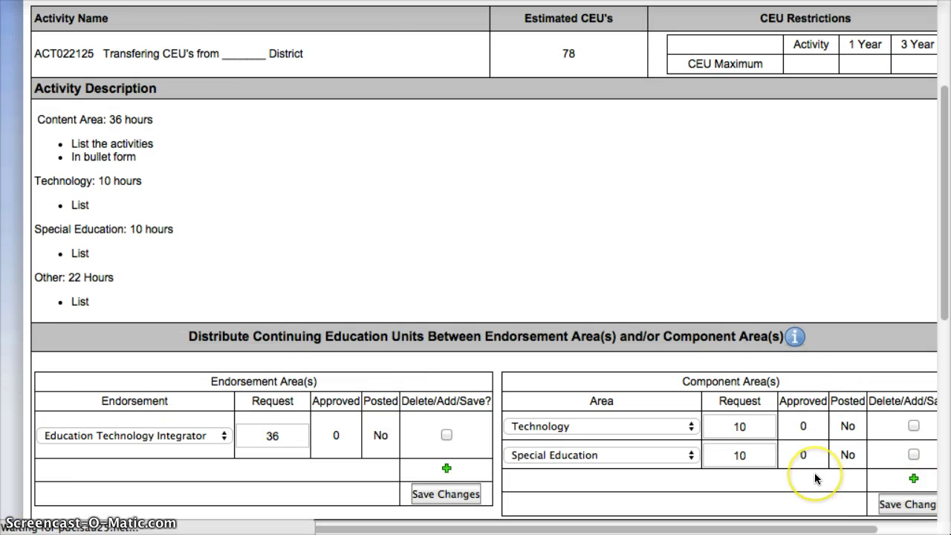
pyautogui.scroll(-10, 816, 478)
pyautogui.scroll(2, 701, 266)
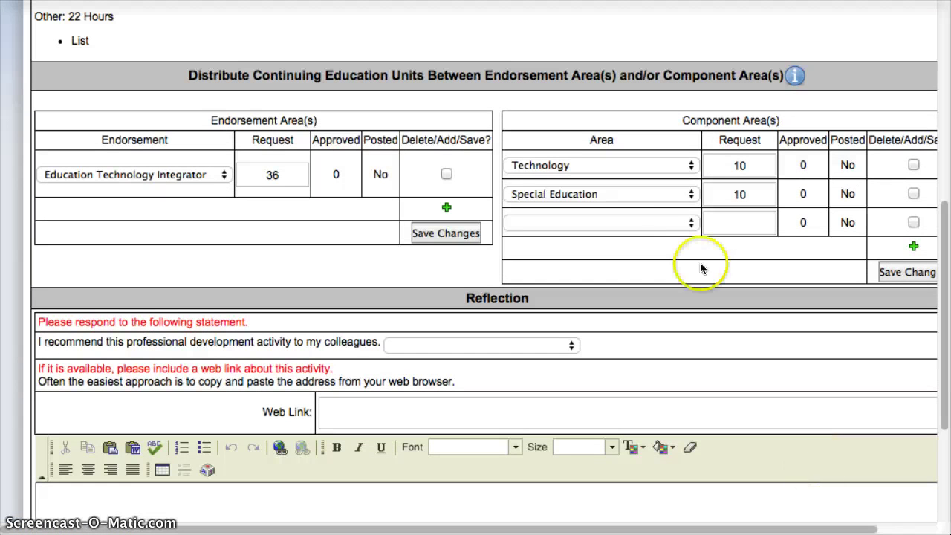
pyautogui.click(673, 230)
pyautogui.click(669, 181)
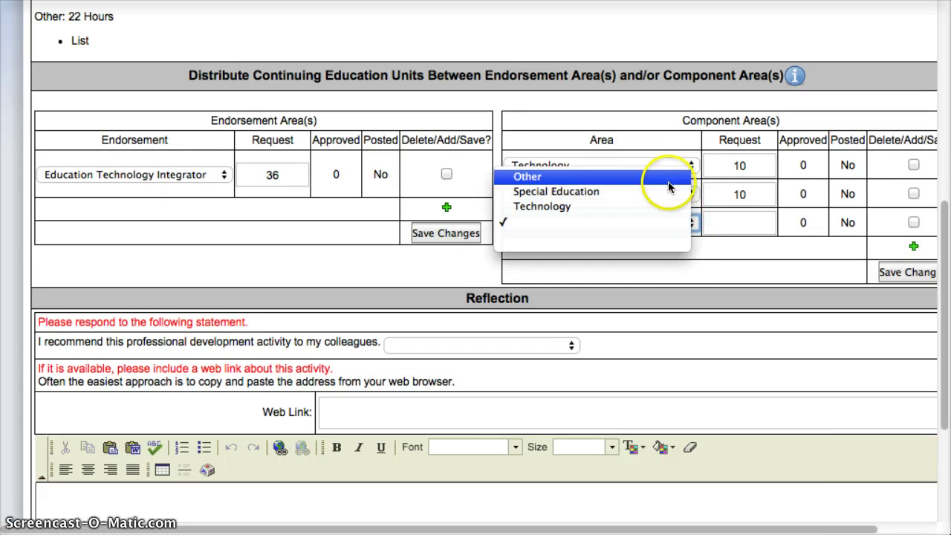
pyautogui.click(744, 218)
pyautogui.click(879, 272)
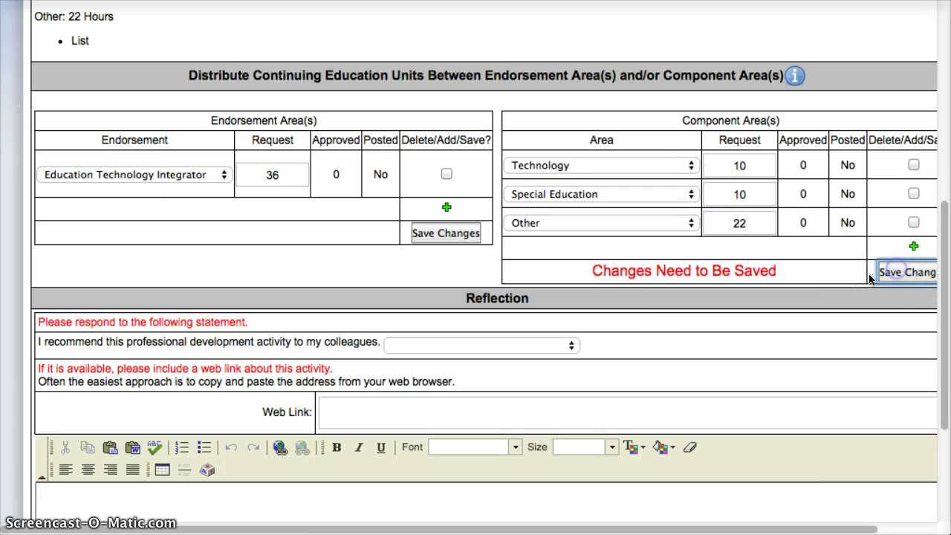
pyautogui.scroll(-15, 665, 301)
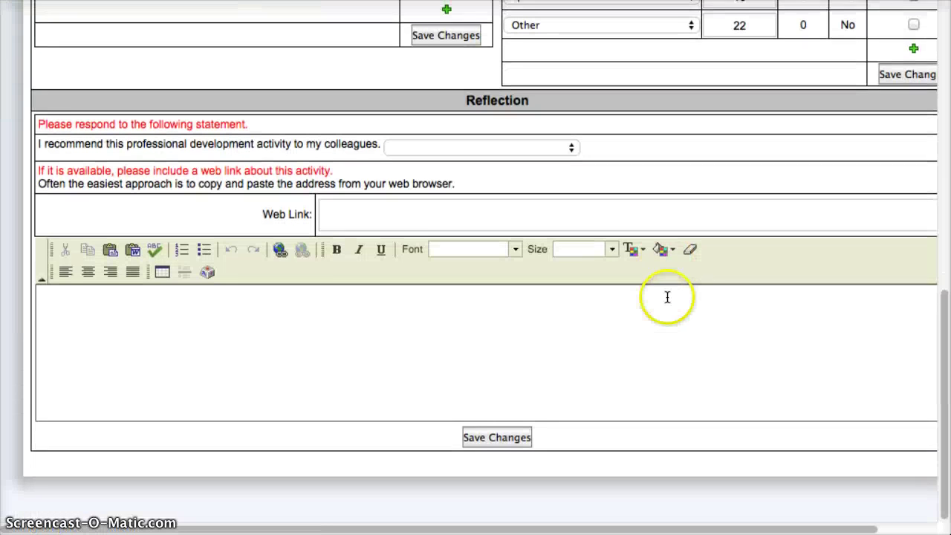
# Step: Save the CEU request form and view ACT022125's details with its requested CEUs
pyautogui.click(508, 439)
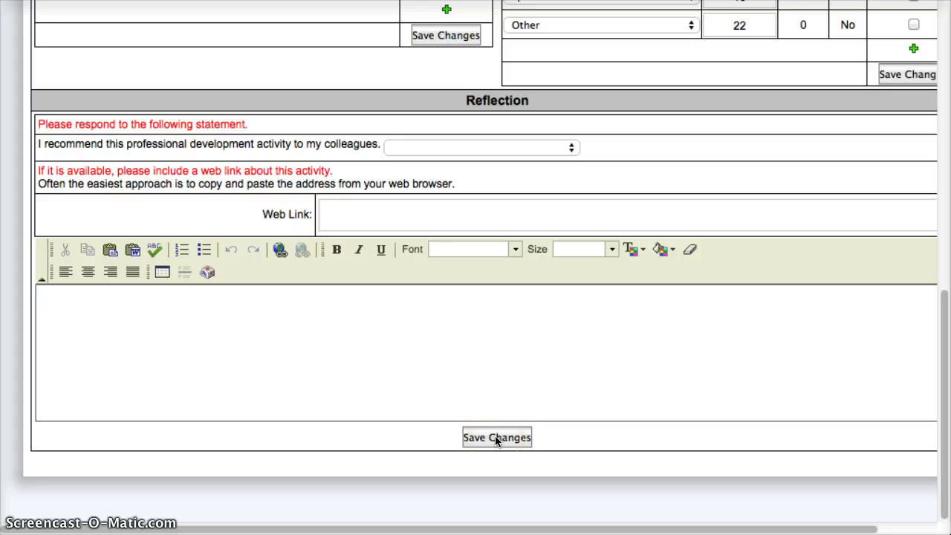
pyautogui.click(495, 435)
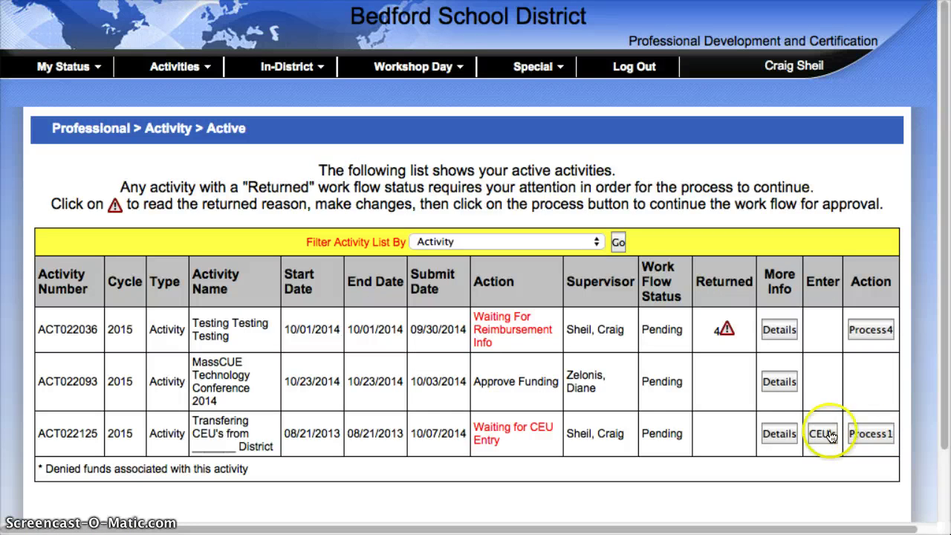
pyautogui.click(778, 434)
pyautogui.scroll(-8, 650, 437)
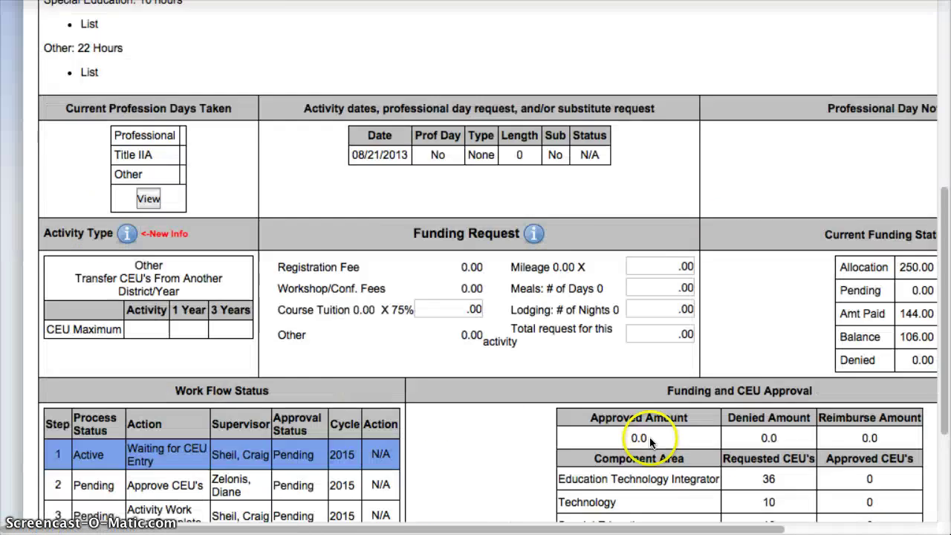